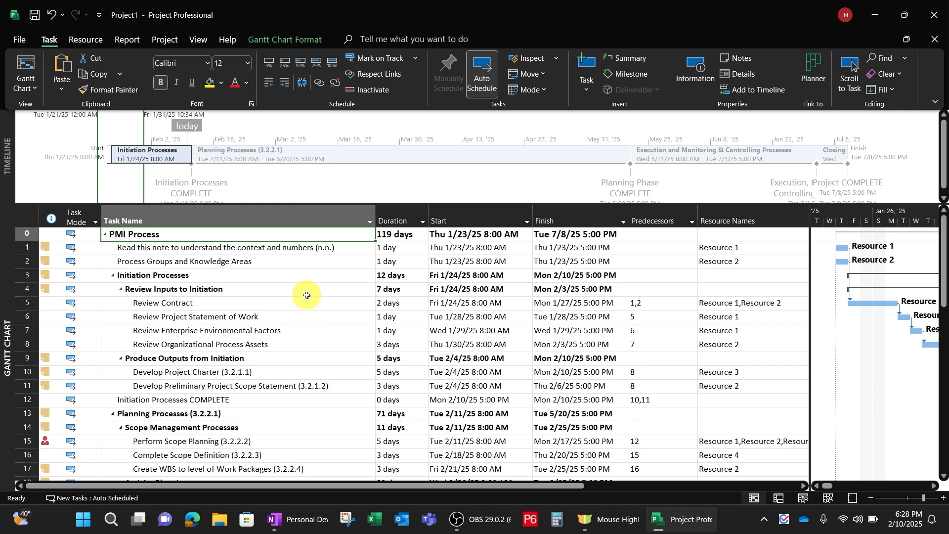
Look through the whole PMI Process task list, from the first task down to Project COMPLETE, and return to the beginning
left_click(353, 263)
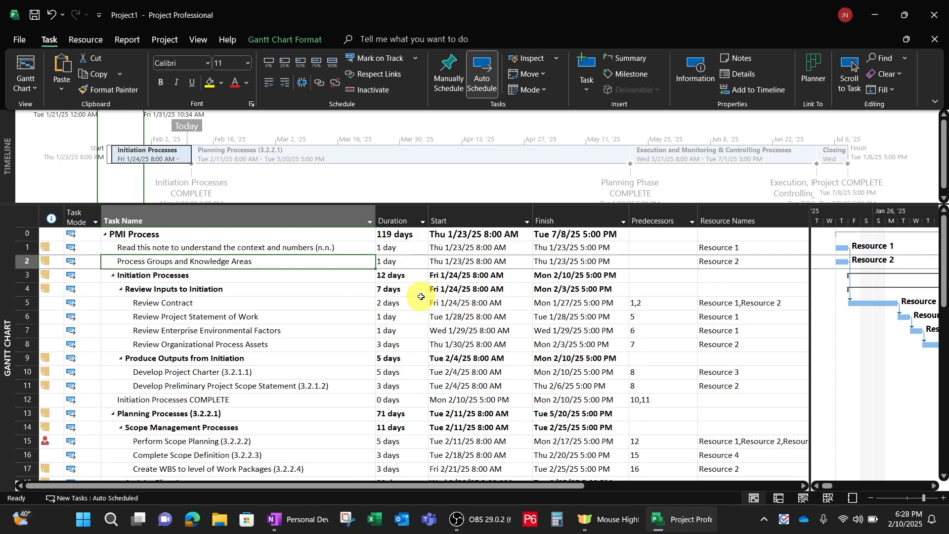
scroll(421, 297, "down", 1)
scroll(425, 301, "down", 1)
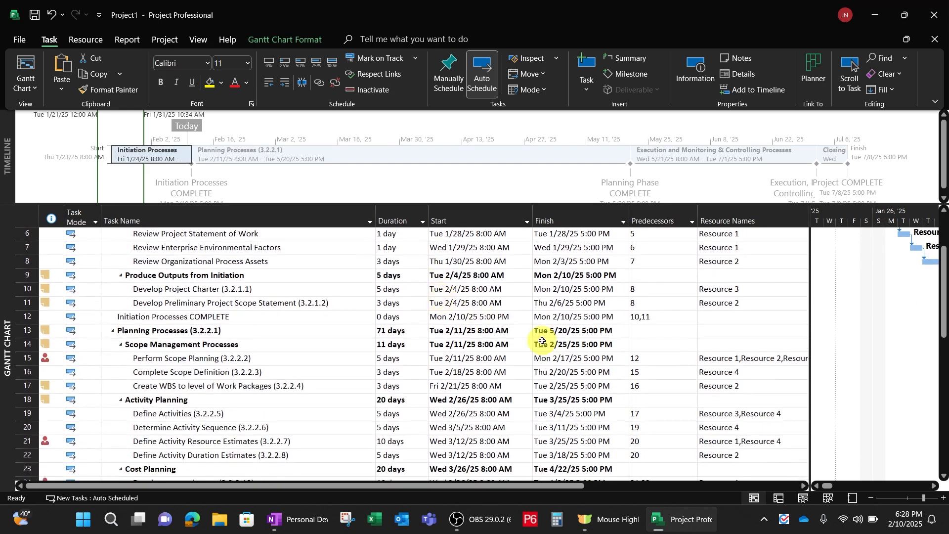
scroll(455, 301, "up", 2)
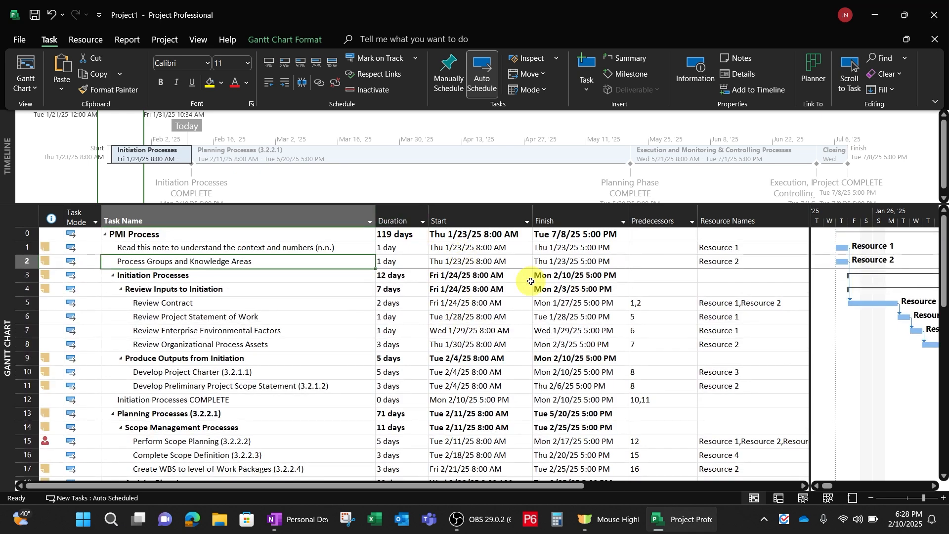
scroll(532, 277, "down", 1)
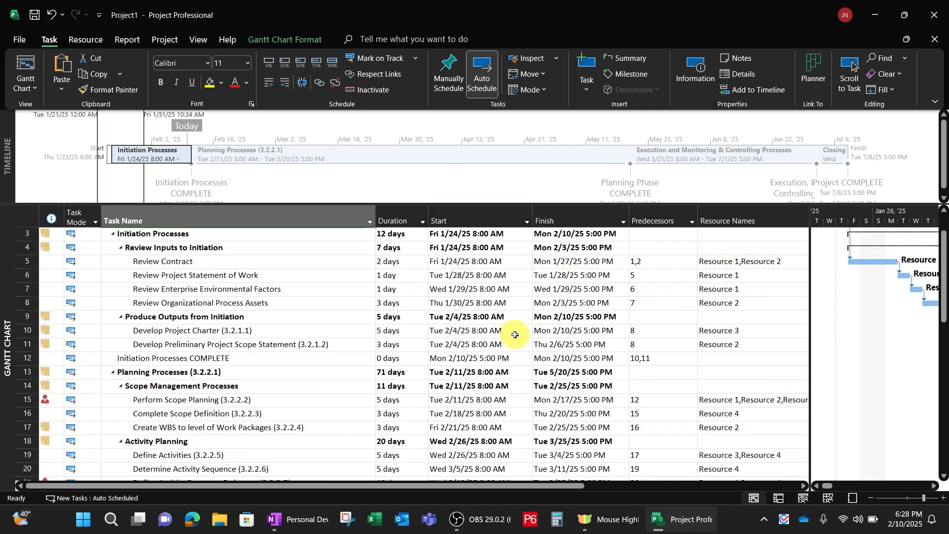
scroll(666, 276, "down", 1)
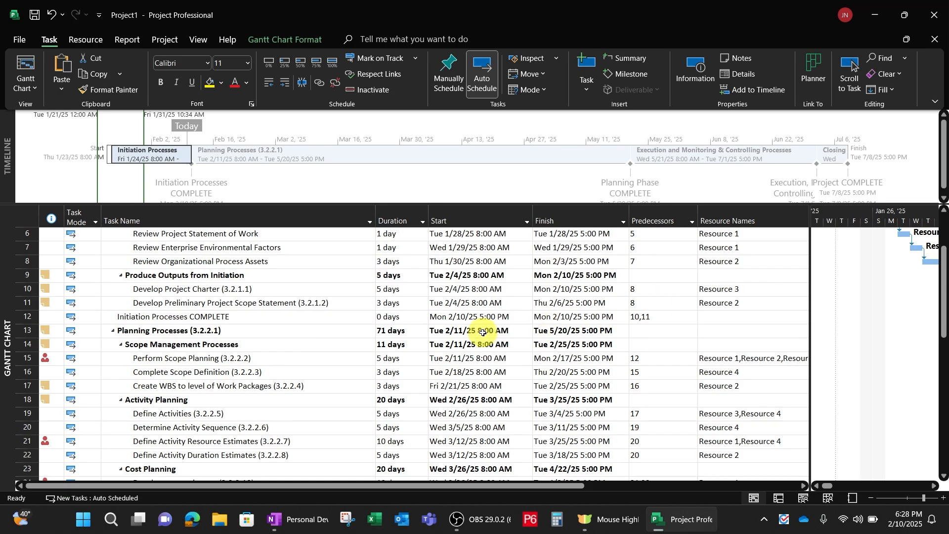
scroll(260, 325, "down", 2)
scroll(262, 326, "down", 7)
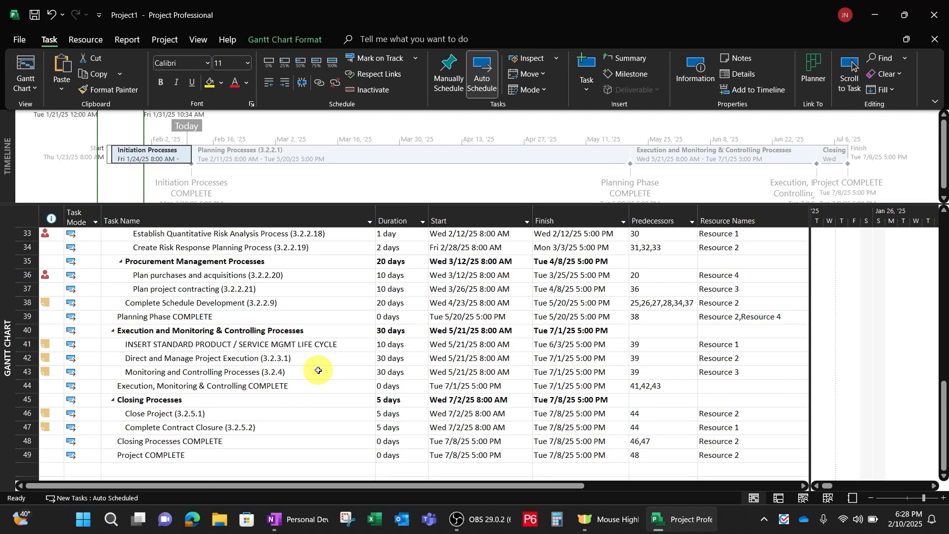
scroll(317, 371, "up", 11)
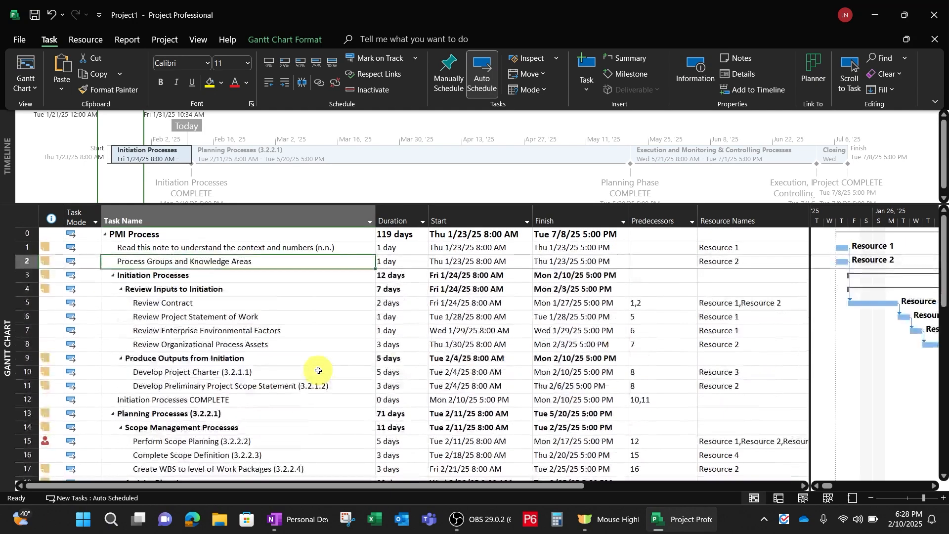
Set a baseline for the entire project, using the default Baseline slot
left_click(167, 41)
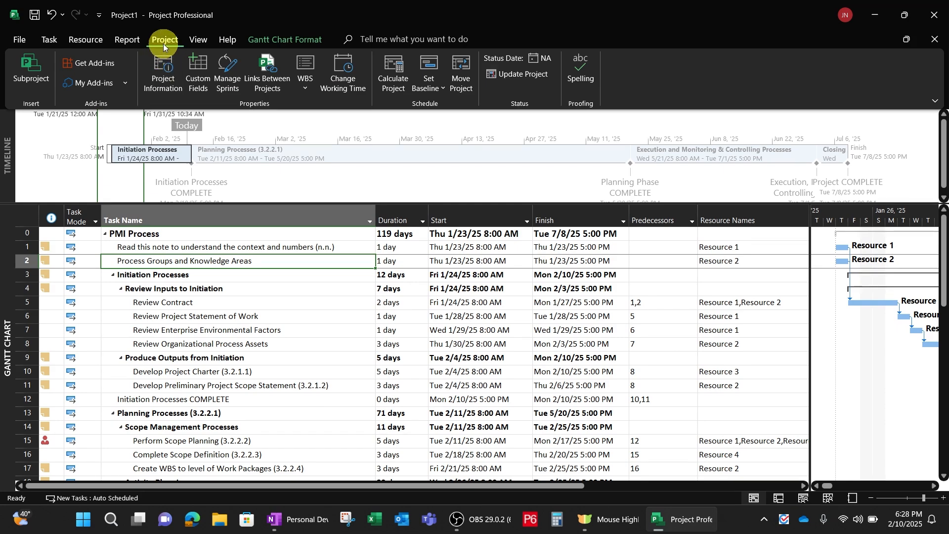
left_click(427, 80)
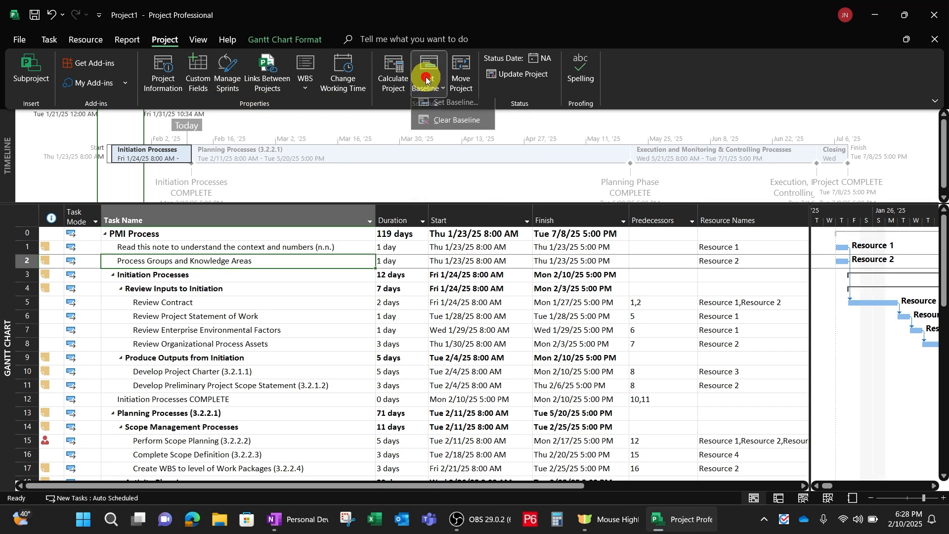
left_click(509, 33)
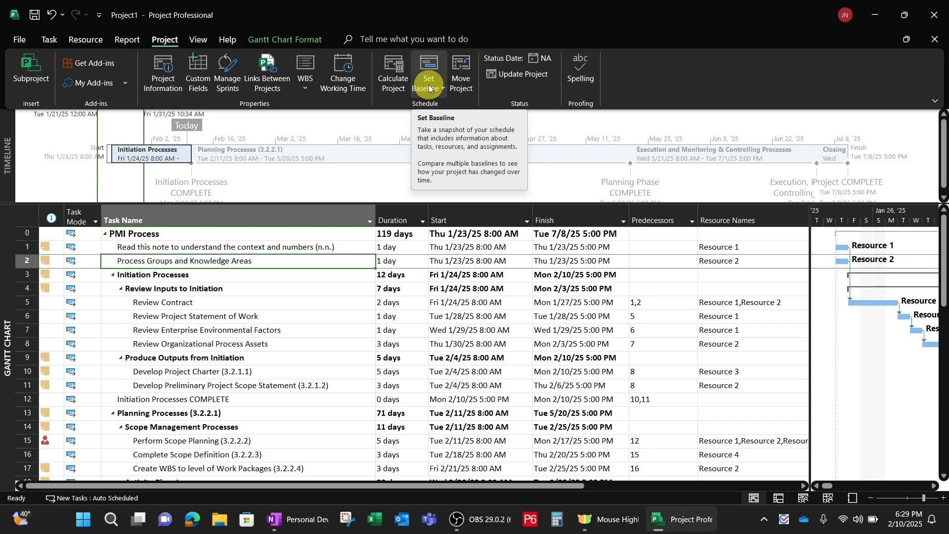
left_click(435, 84)
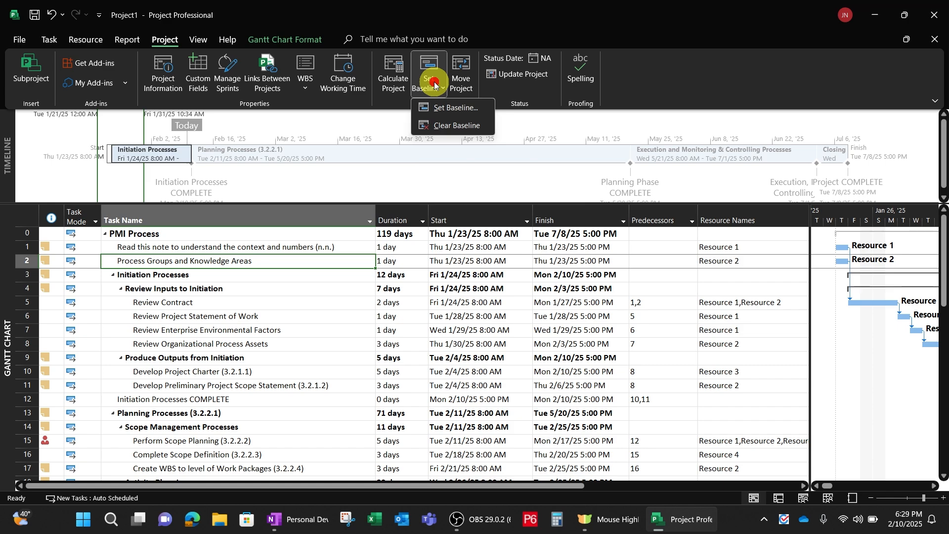
left_click(453, 111)
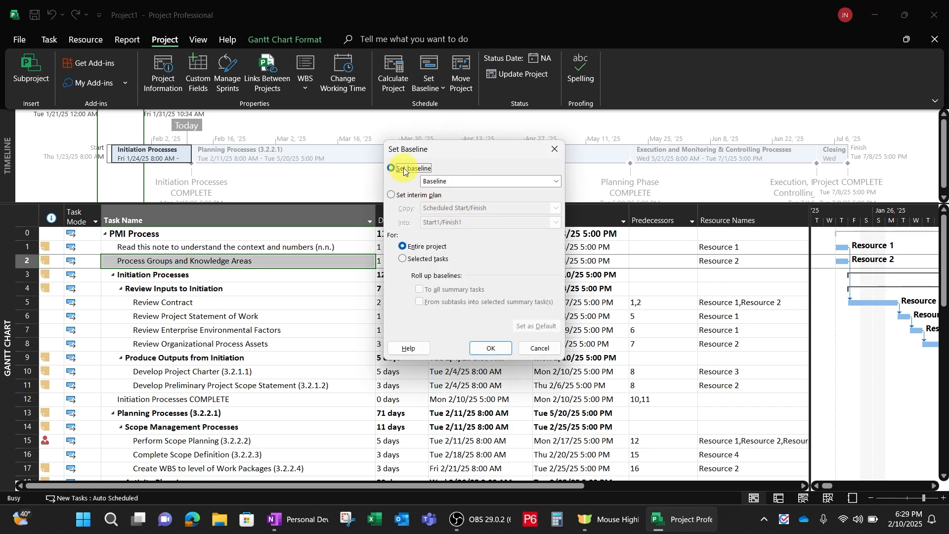
left_click(490, 182)
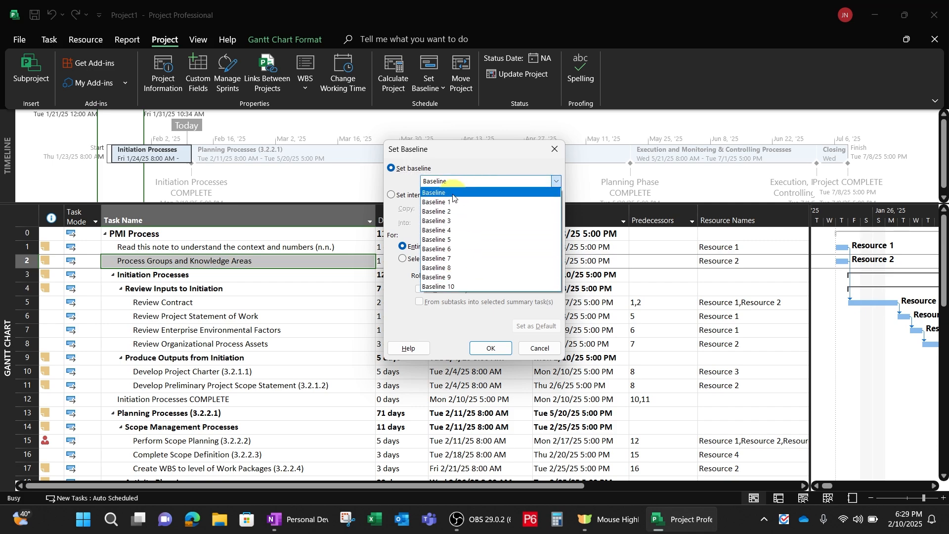
left_click(436, 194)
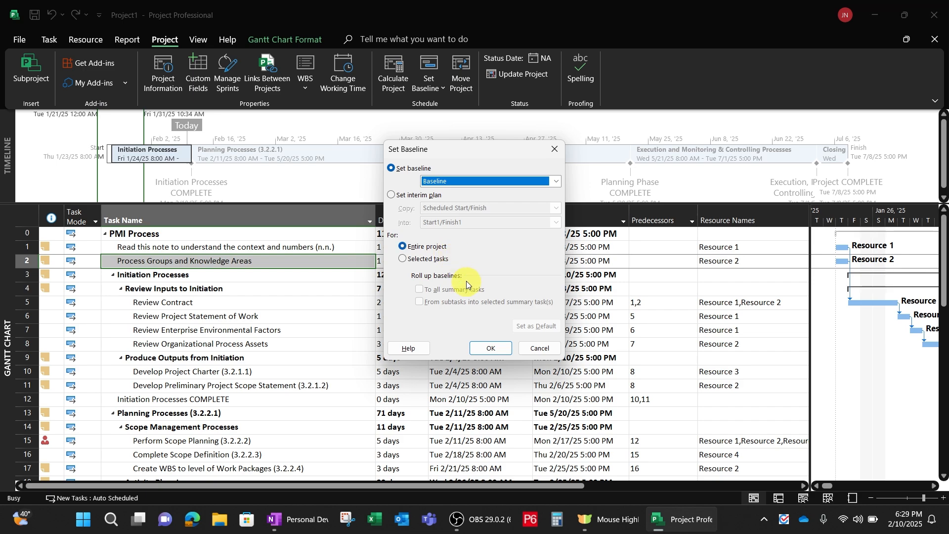
left_click(487, 349)
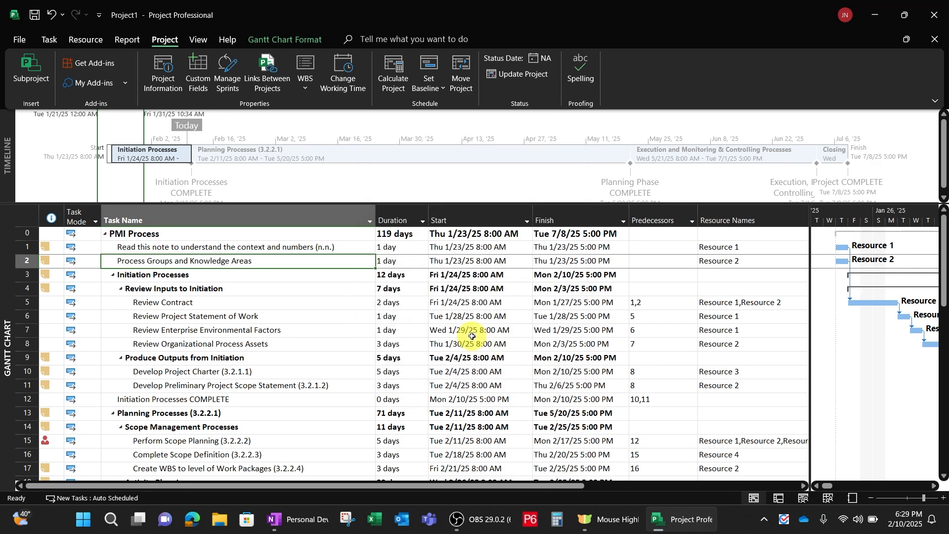
Move along the first task's row to the empty column after Resource Names
left_click(457, 250)
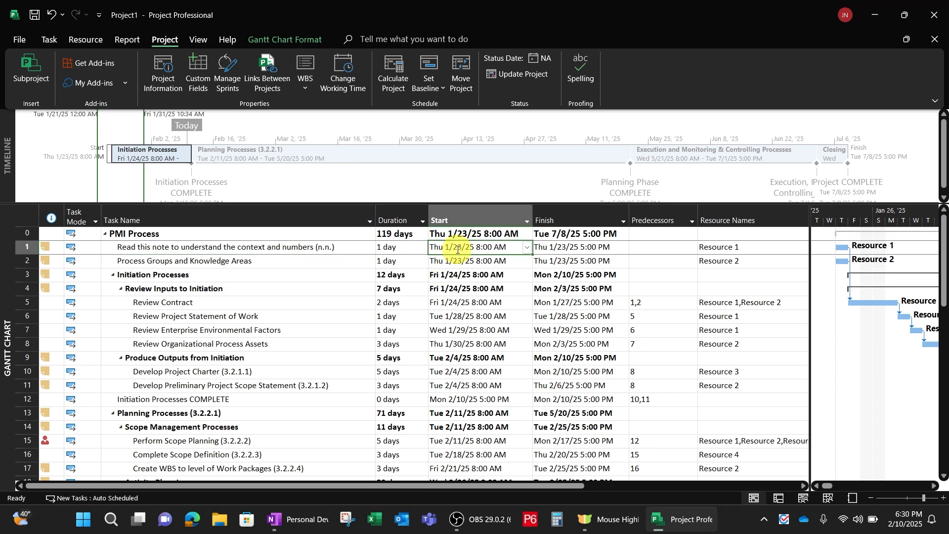
key("Right")
key("Right")
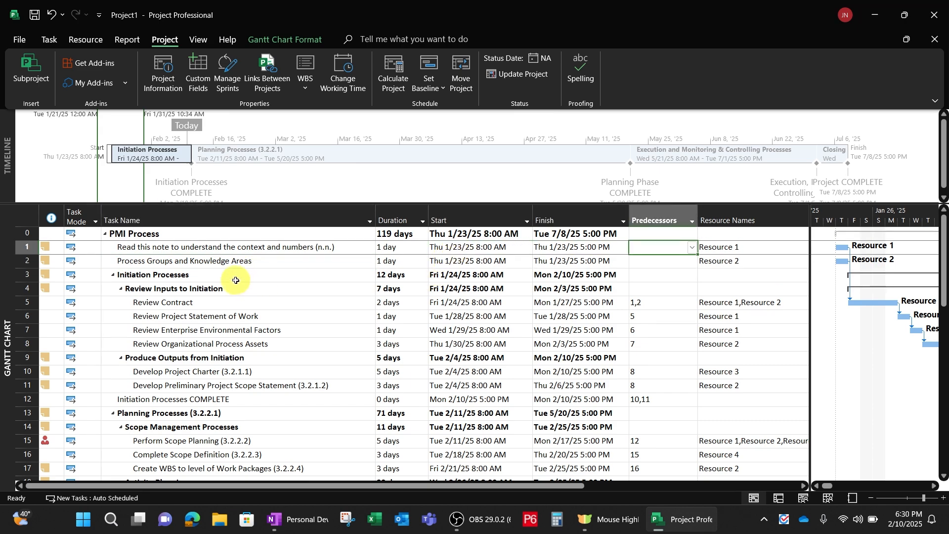
key("Right")
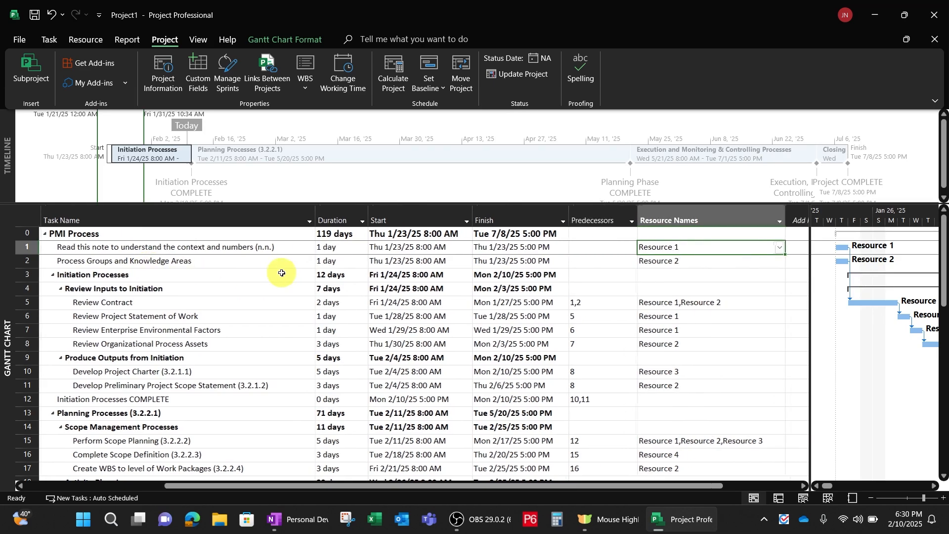
key("Right")
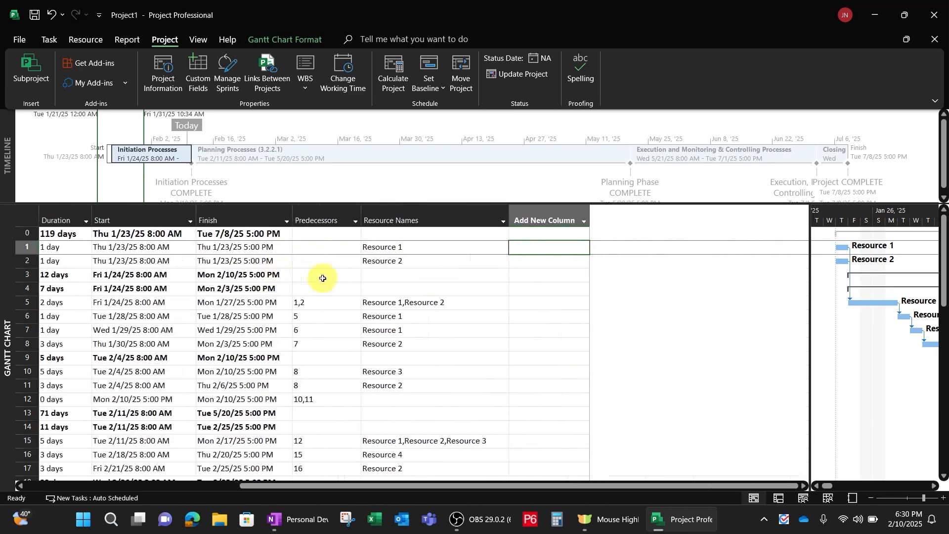
left_click(554, 221)
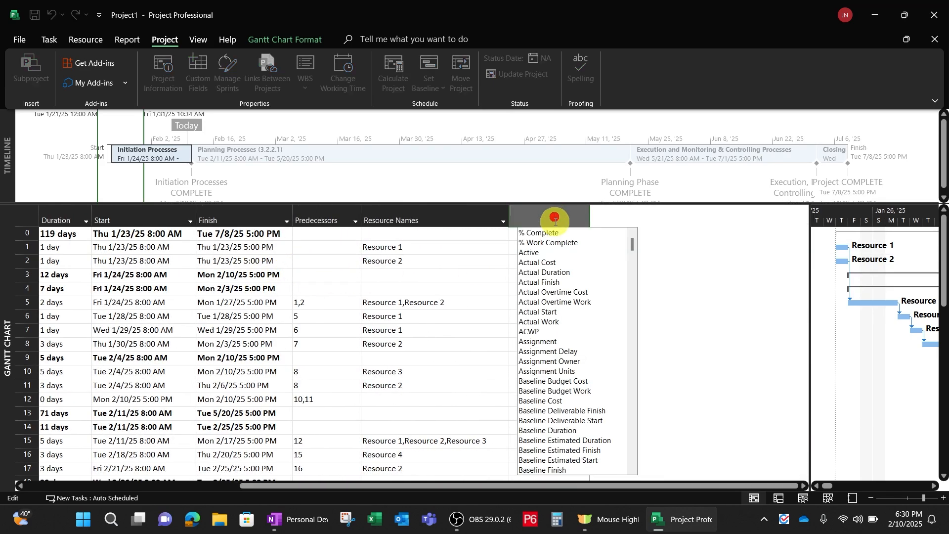
left_click(466, 253)
left_click(551, 222)
left_click(479, 261)
left_click(555, 221)
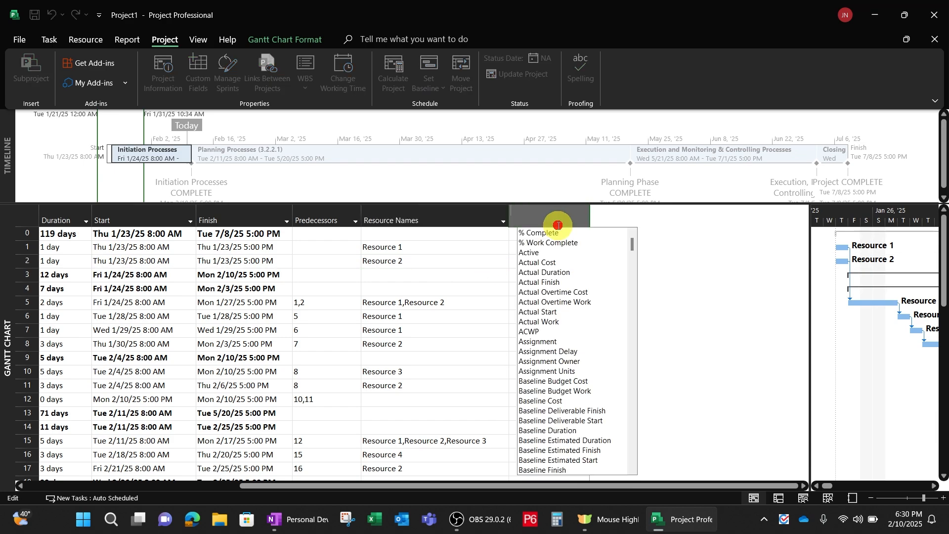
left_click(483, 247)
left_click(555, 215)
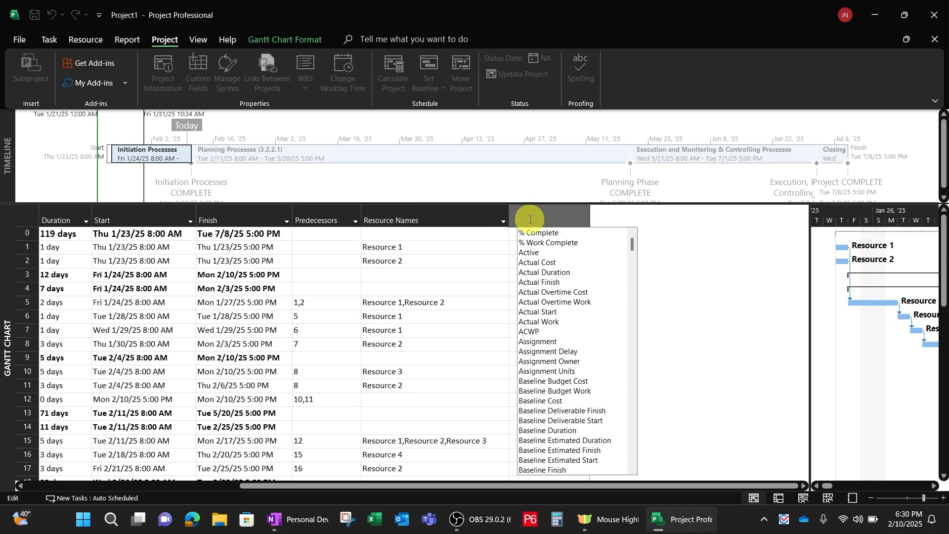
right_click(549, 217)
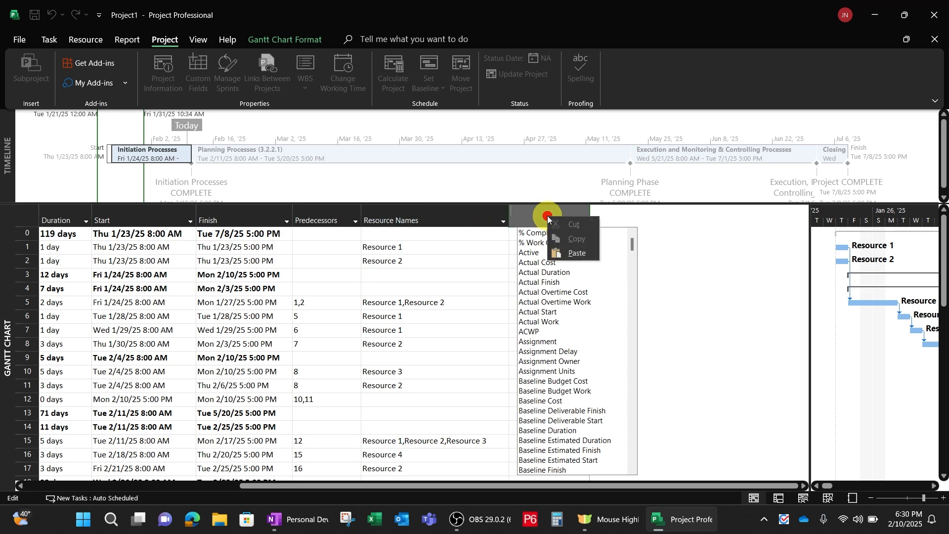
left_click(450, 262)
left_click(459, 221)
right_click(460, 225)
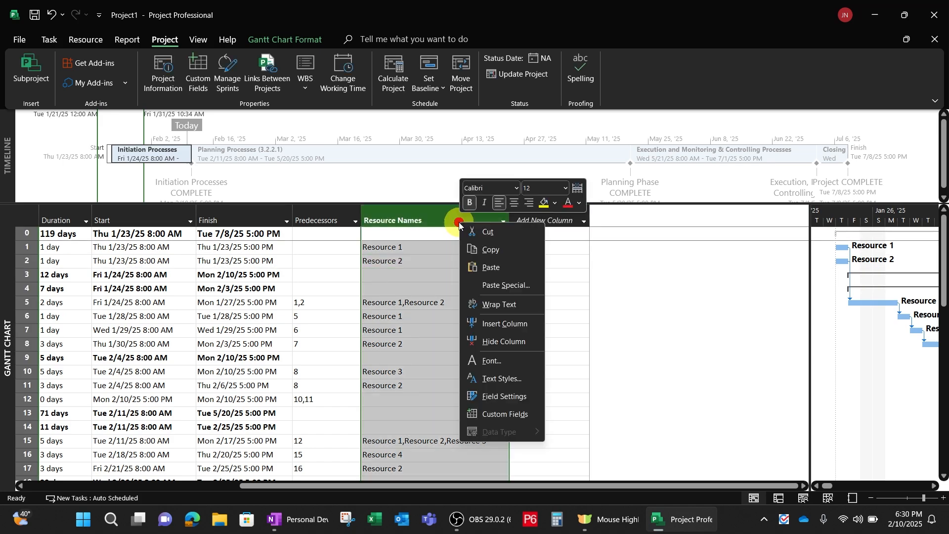
left_click(505, 324)
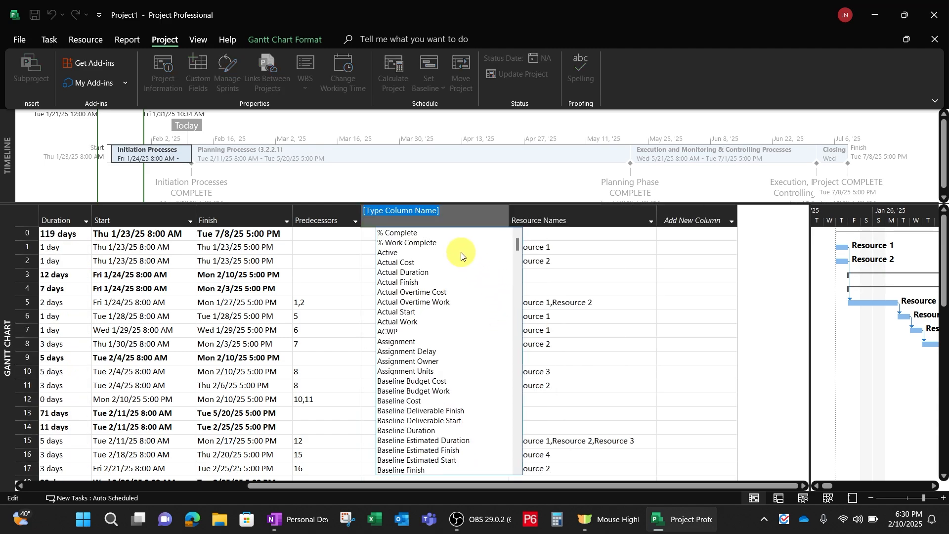
key("Escape")
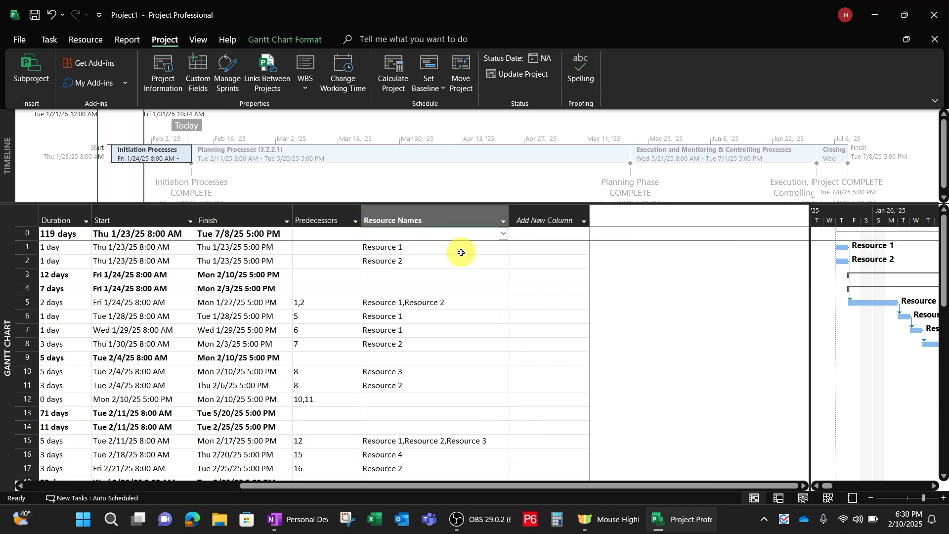
Add a Baseline Start column after Resource Names and fit its width to the dates
left_click(586, 218)
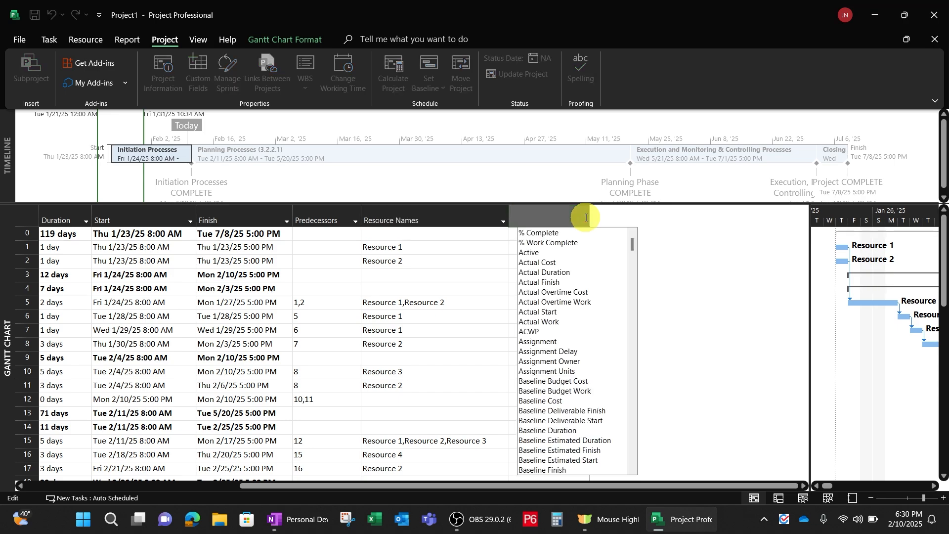
type("bsa")
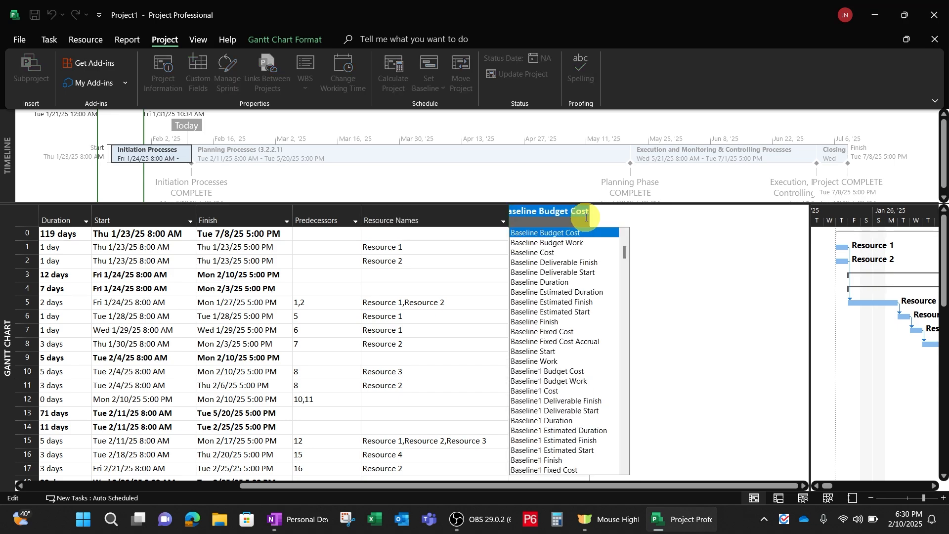
key("BackSpace")
key("BackSpace")
type("aseline s")
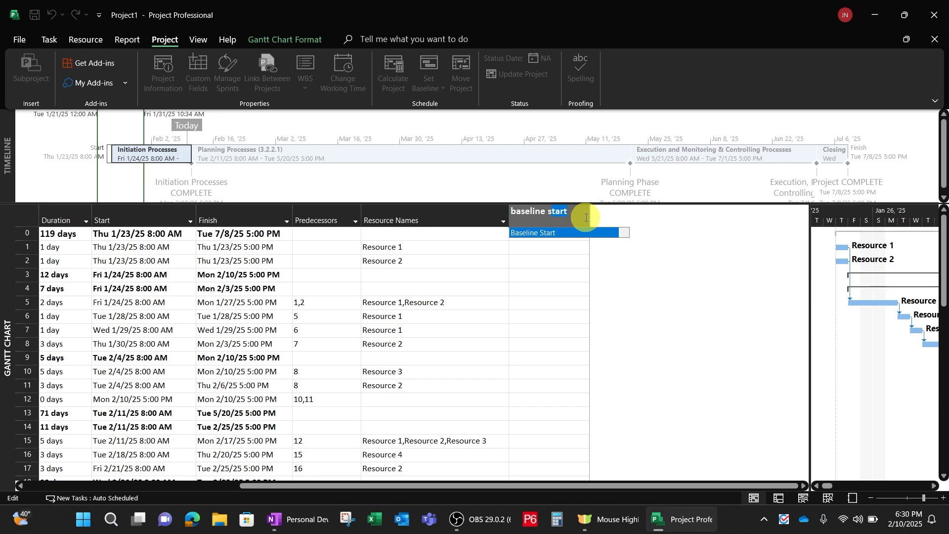
key("Return")
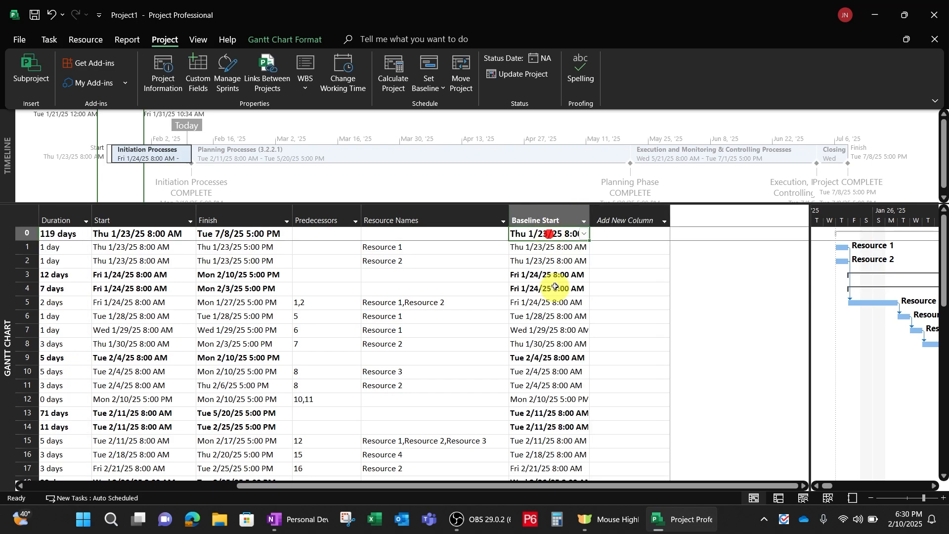
double_click(590, 216)
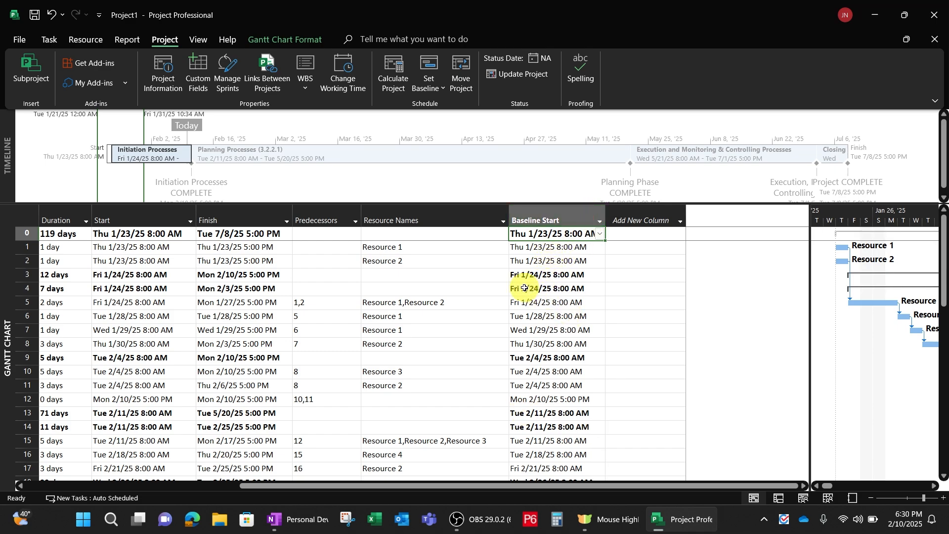
Add a Baseline Finish column after Baseline Start and fit its width to the dates
left_click(683, 217)
type("Baseline ")
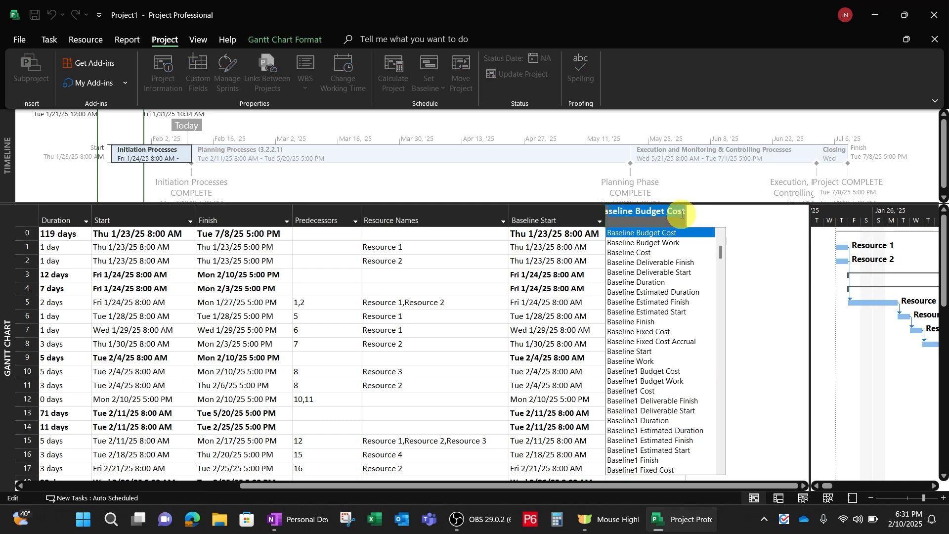
type("finish")
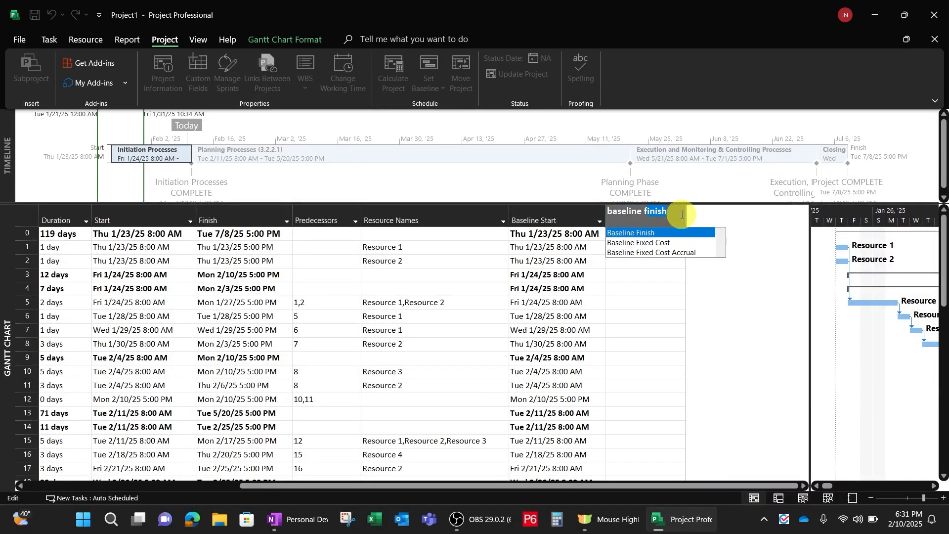
left_click(635, 232)
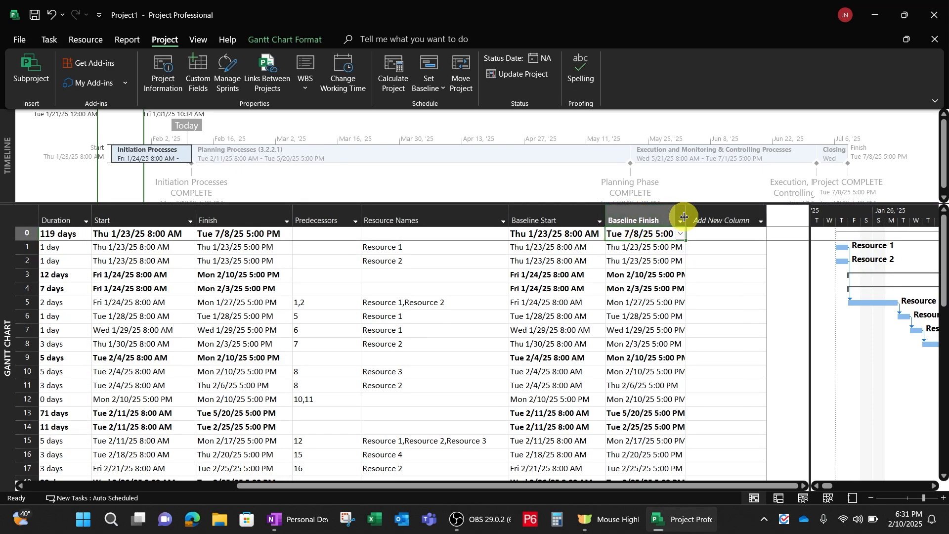
double_click(686, 216)
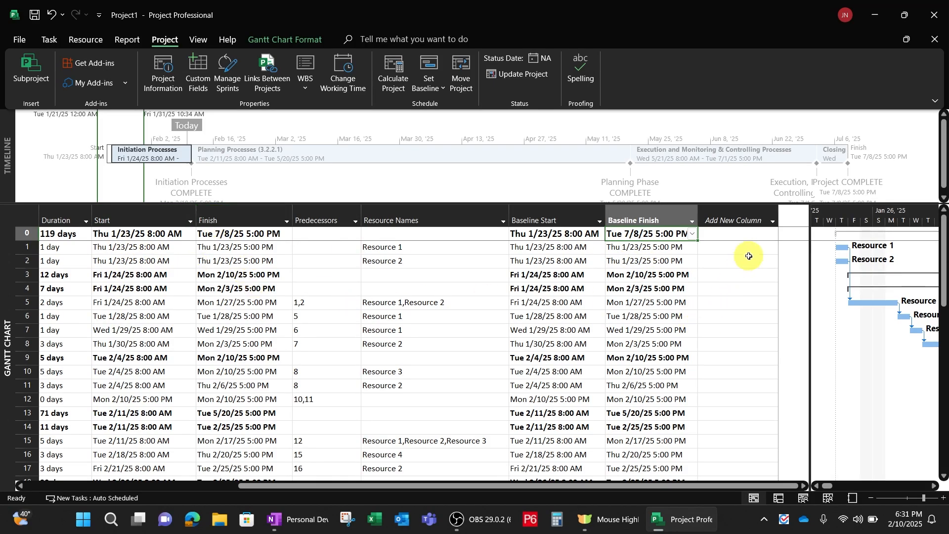
Add a Start Variance column after Baseline Finish and narrow it to fit the values
left_click(774, 221)
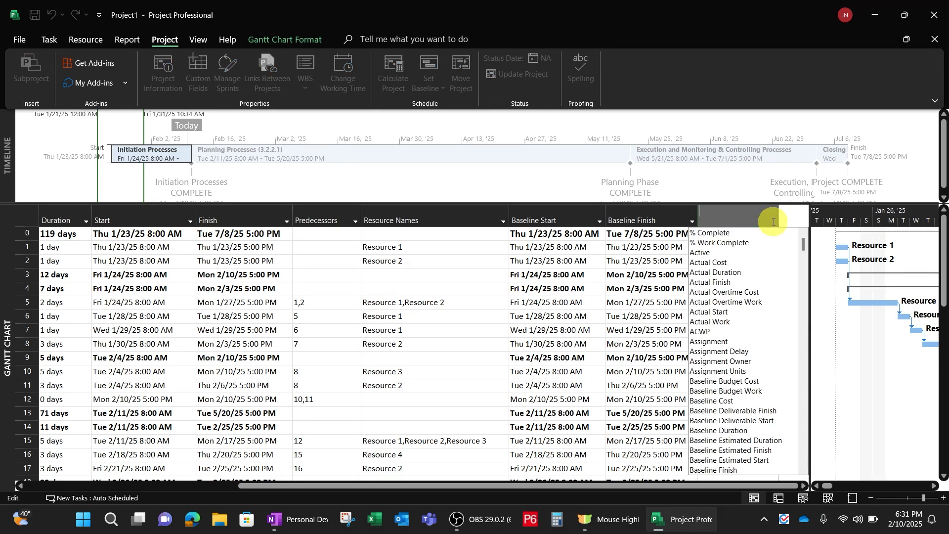
type("start")
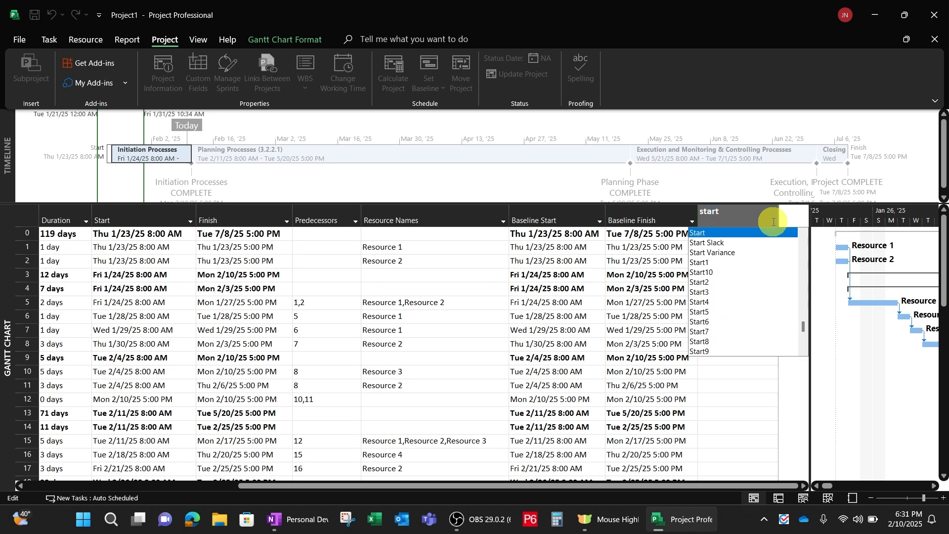
left_click(725, 253)
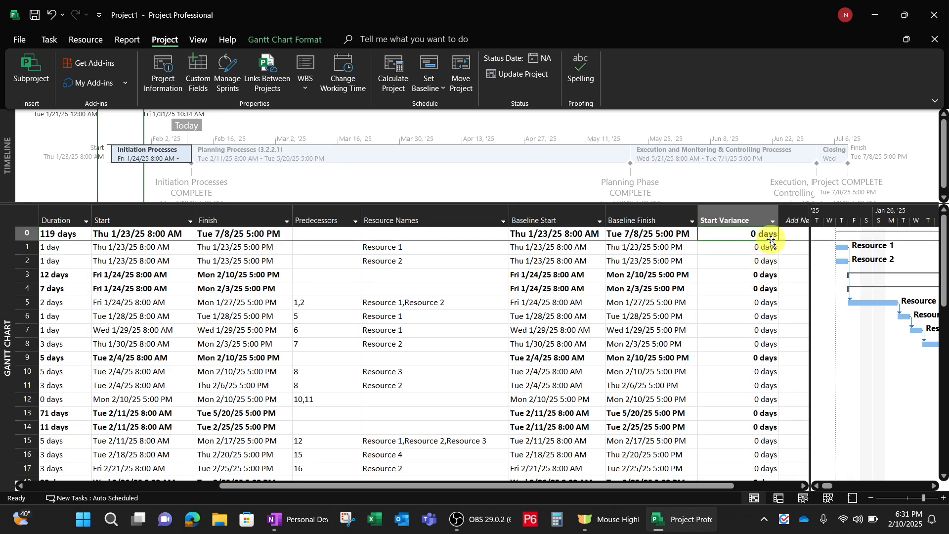
left_click_drag(779, 219, 760, 220)
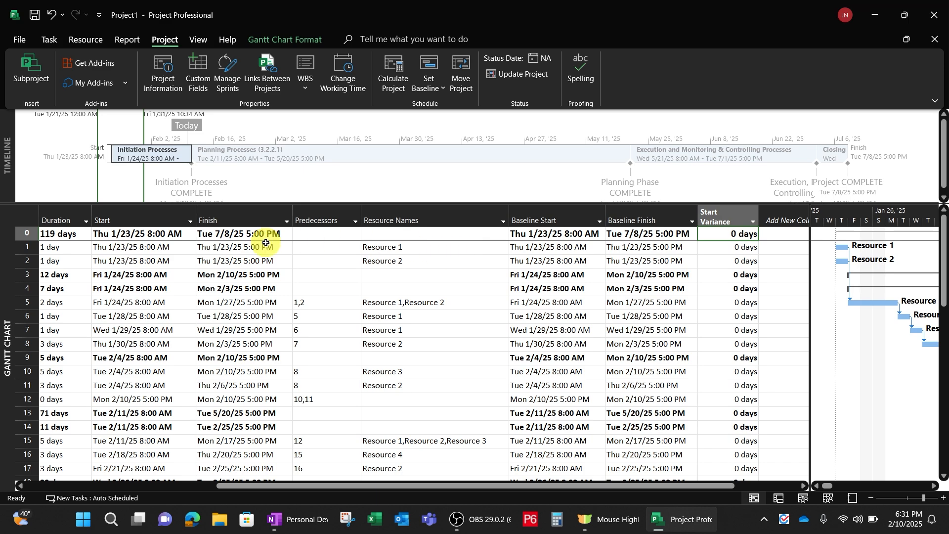
Set the start date of task 1, "Read this note to understand the context and numbers (n.n.)", to January 24, 2025
left_click(223, 249)
key("Left")
key("Left")
key("Left")
key("Left")
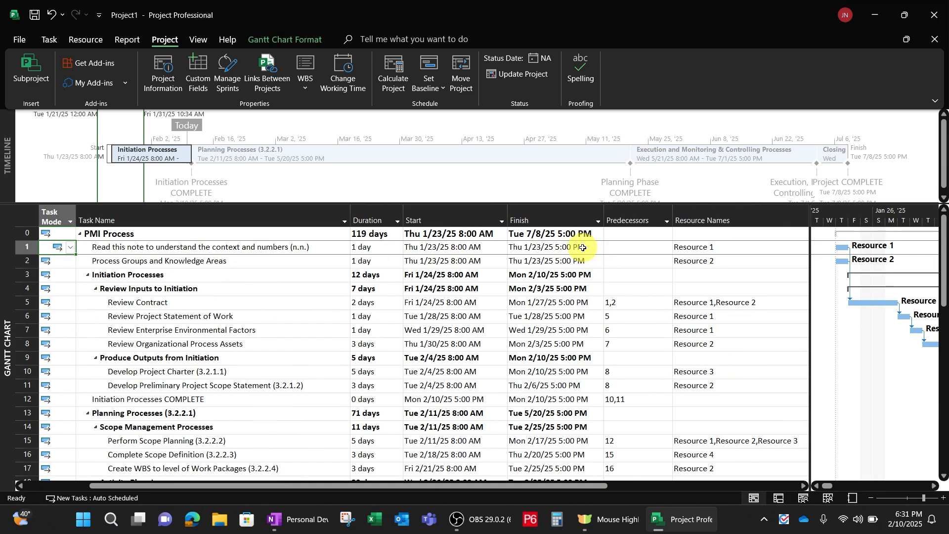
left_click(448, 248)
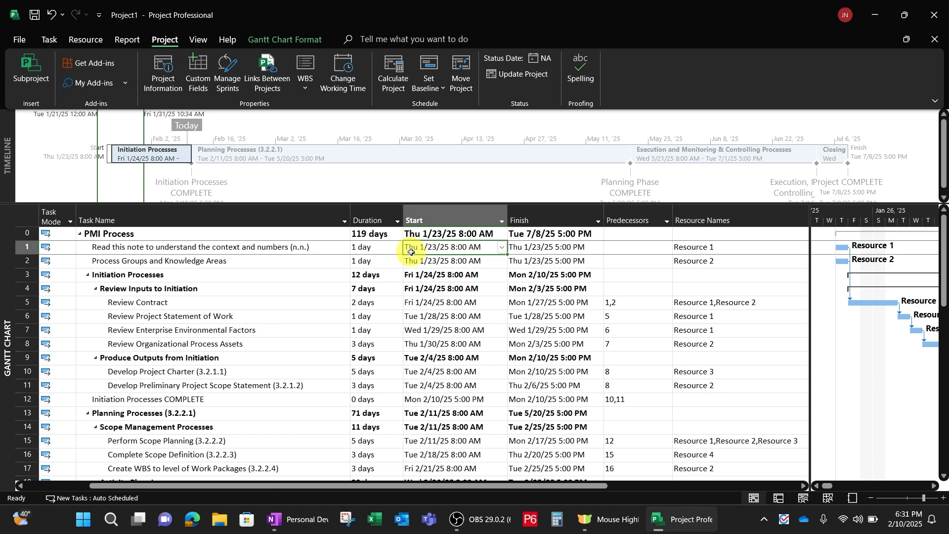
left_click(502, 248)
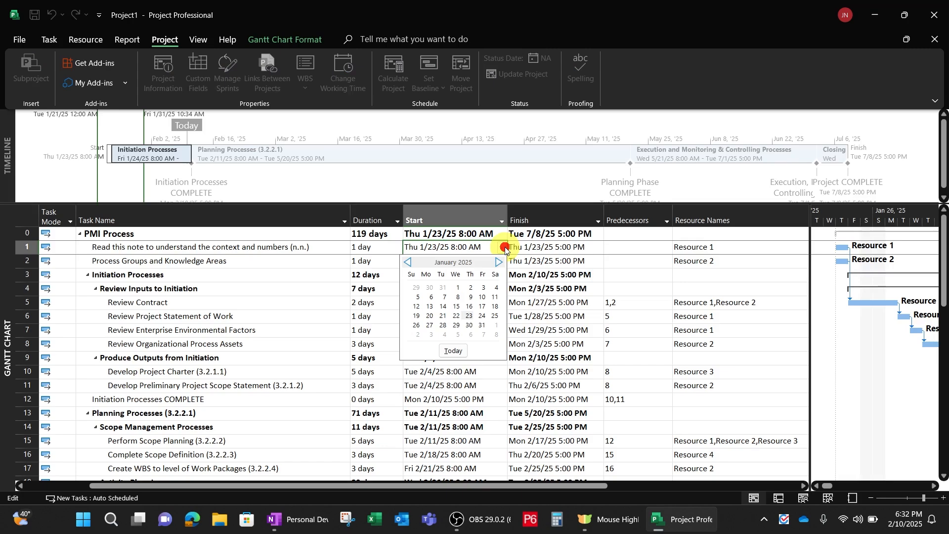
left_click(481, 319)
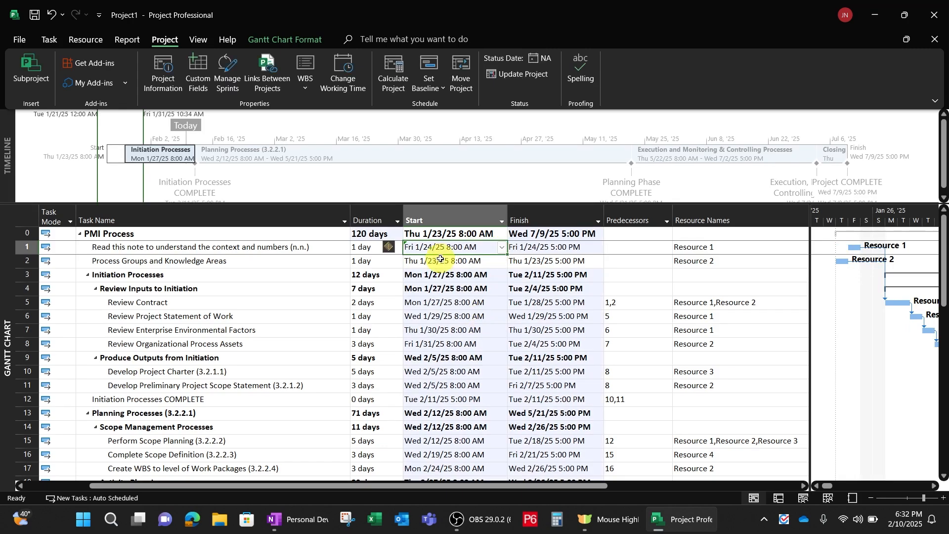
Compare task 1's rescheduled dates with its Baseline Start, Baseline Finish and Start Variance values
left_click(299, 249)
key("Right")
key("Right")
key("Right")
key("Right")
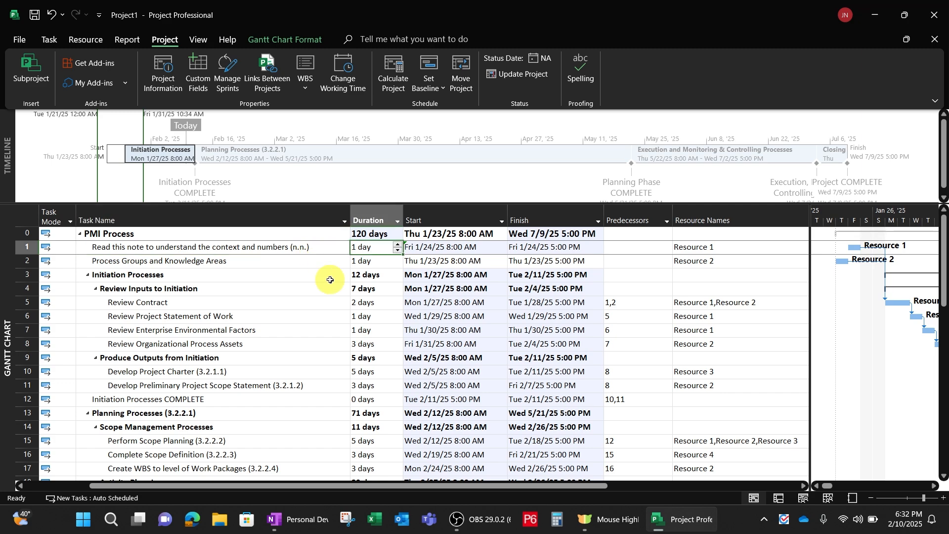
key("Right")
key("Right")
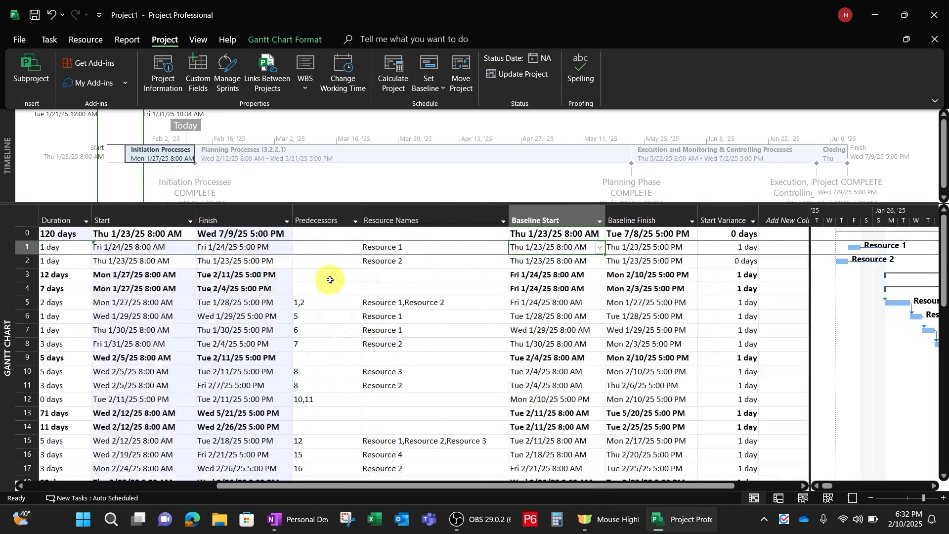
key("Left")
key("Right")
key("Right")
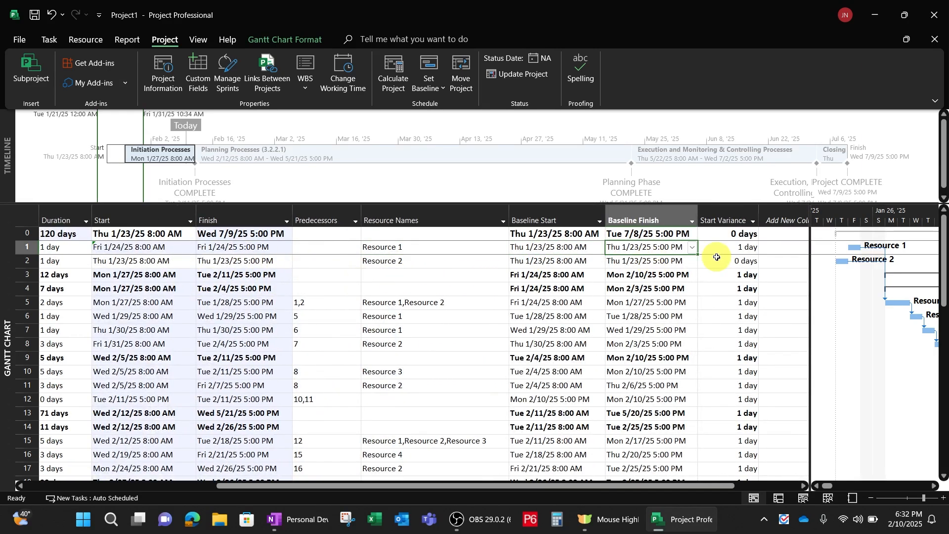
left_click(726, 252)
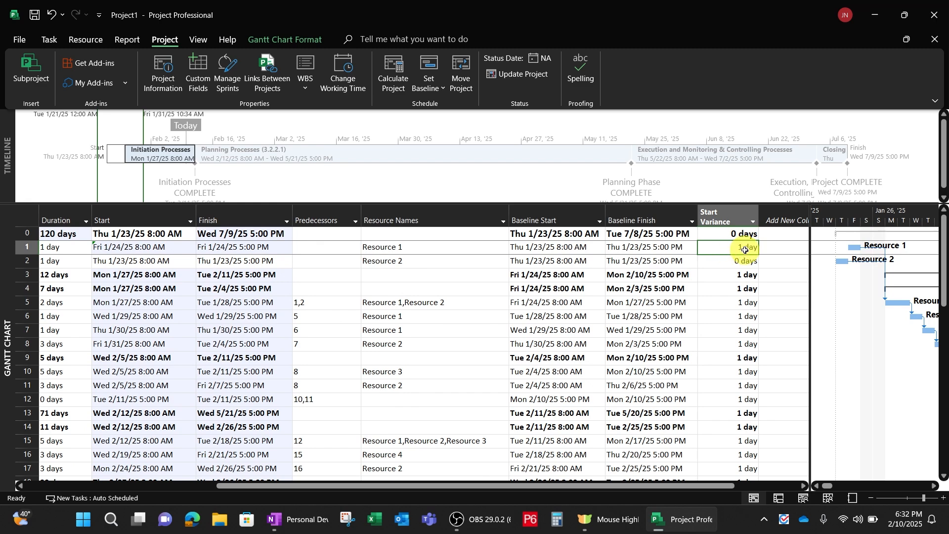
key("Right")
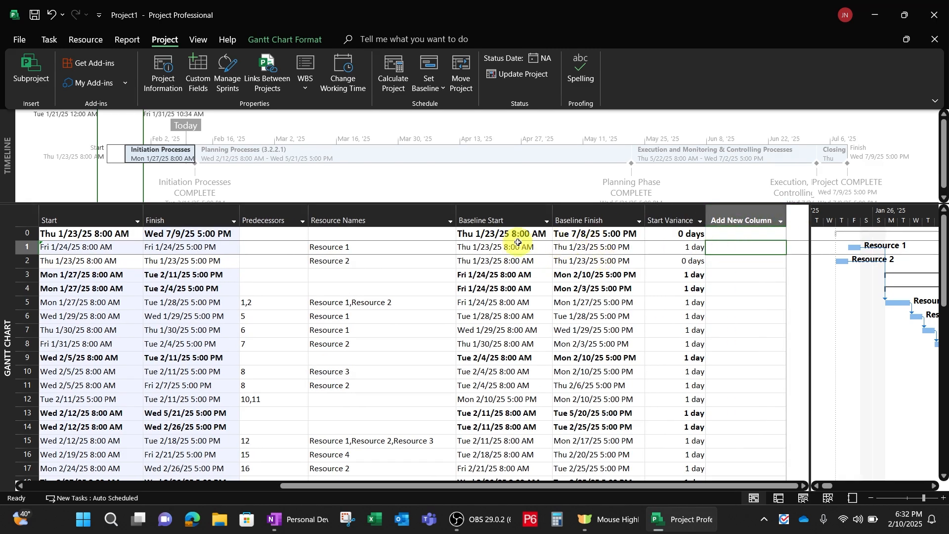
Set the duration of task 2, "Process Groups and Knowledge Areas", to 2 days
key("Left")
key("Left")
key("Left")
key("Left")
key("Left")
key("Left")
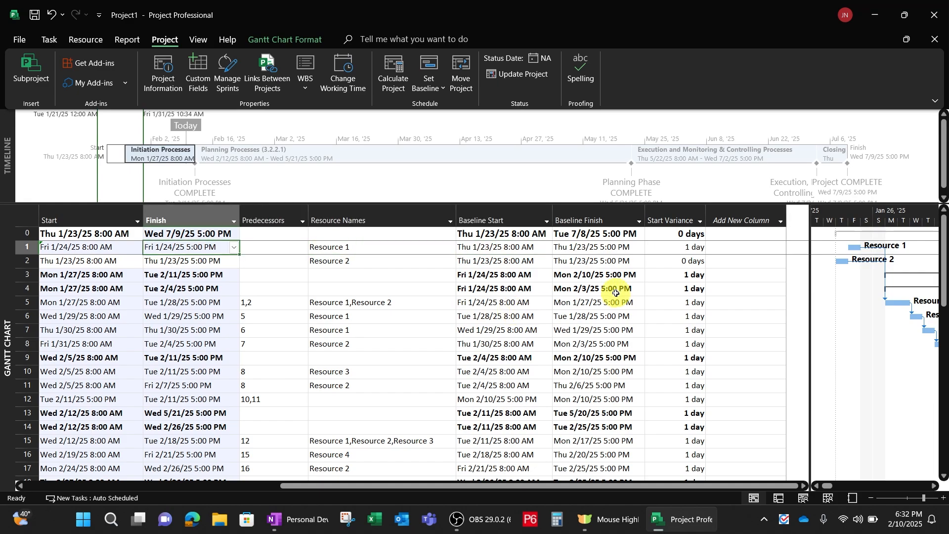
key("Left")
key("Left")
key("Left")
key("Left")
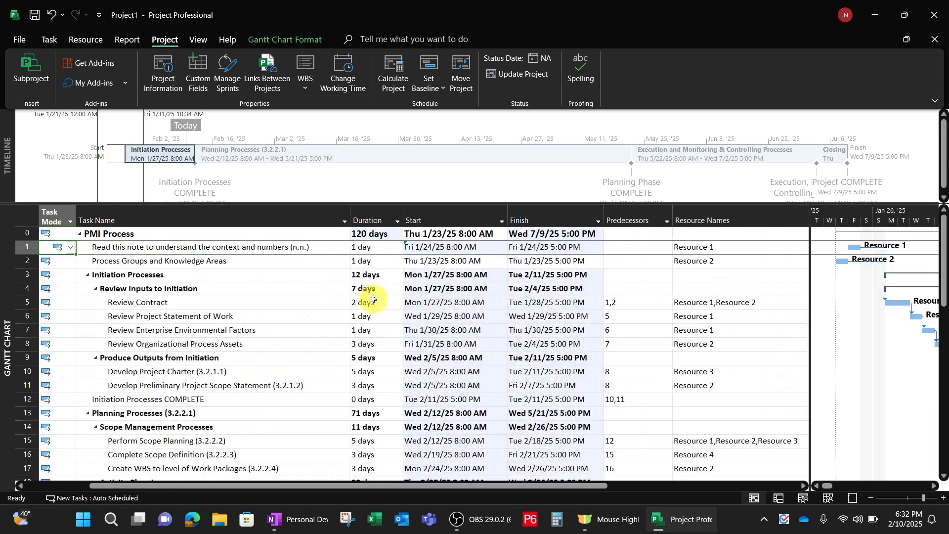
scroll(366, 275, "down", 1)
scroll(366, 287, "up", 1)
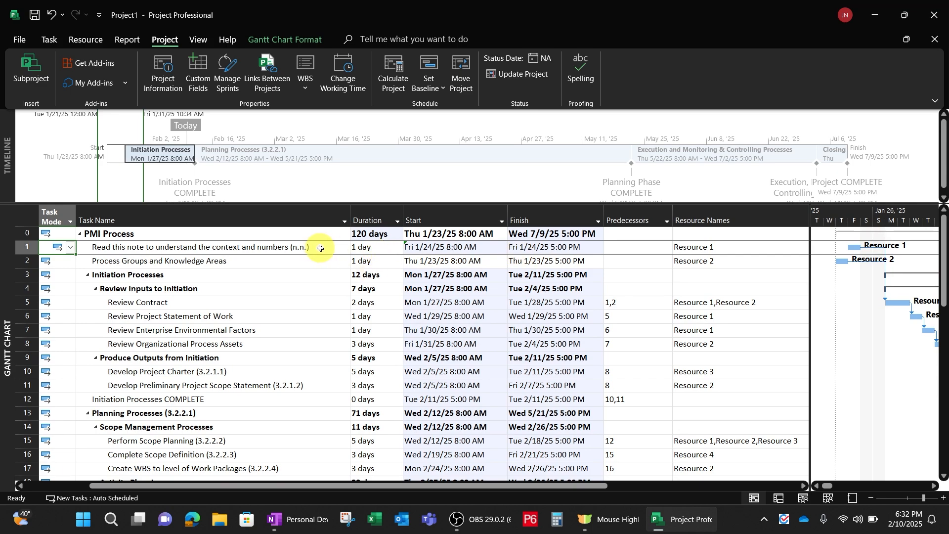
left_click(469, 265)
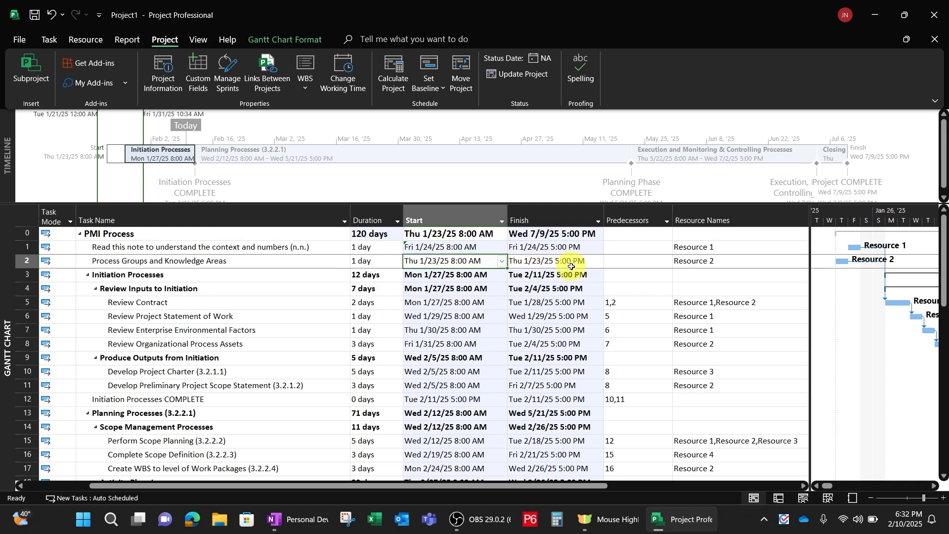
left_click(367, 263)
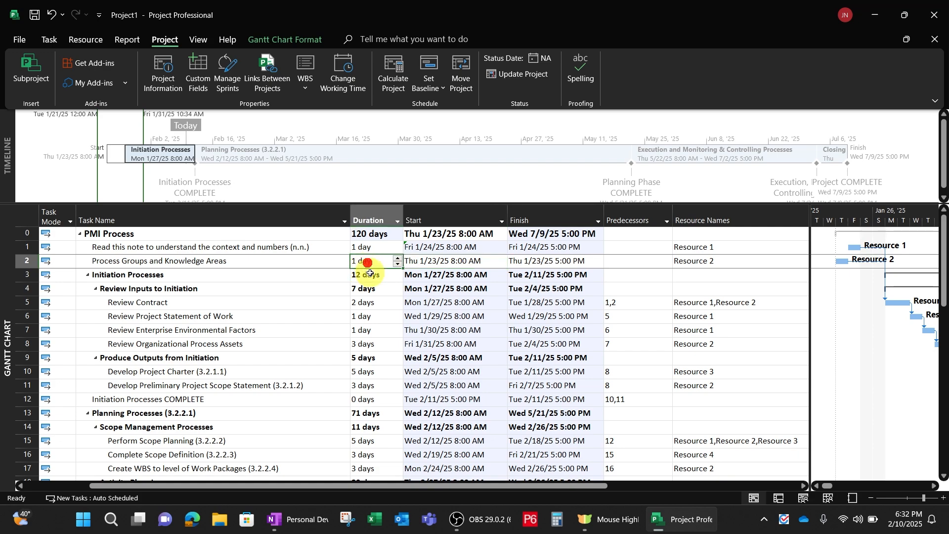
type("2")
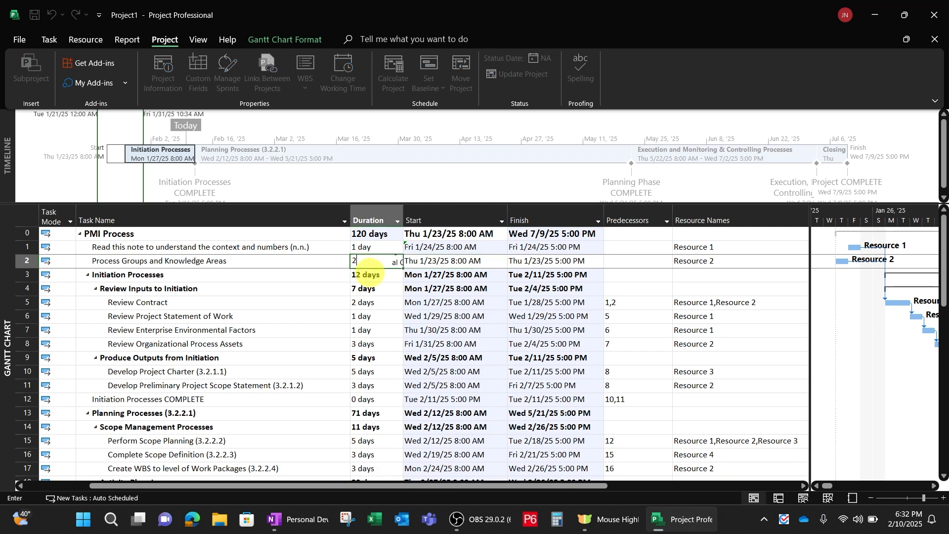
left_click(308, 266)
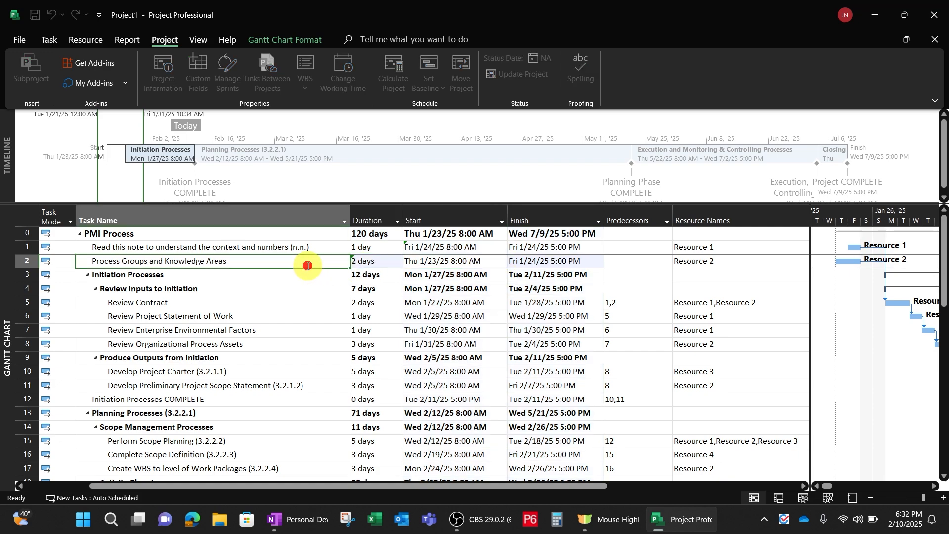
Check task 2's finish date against its Baseline Finish and add a Finish Variance column after Start Variance
left_click(553, 264)
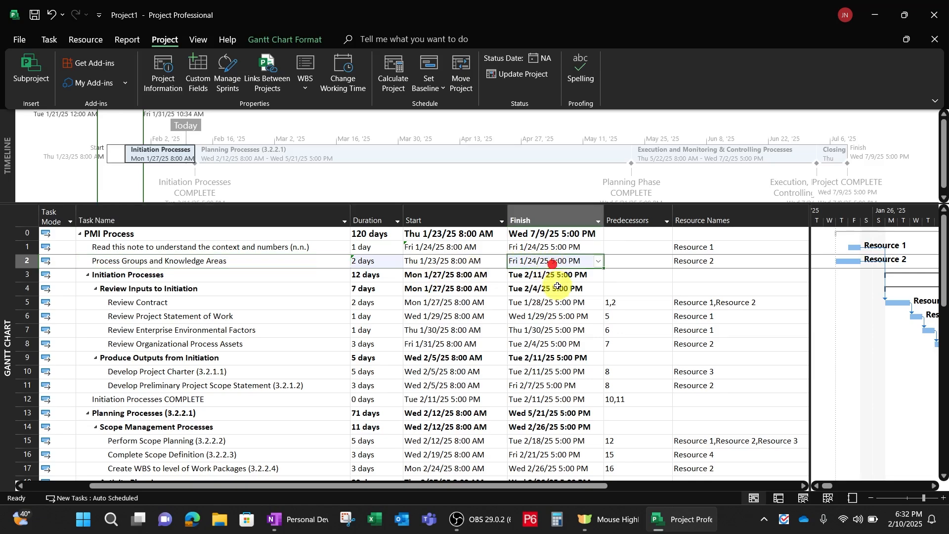
key("Right")
key("Right")
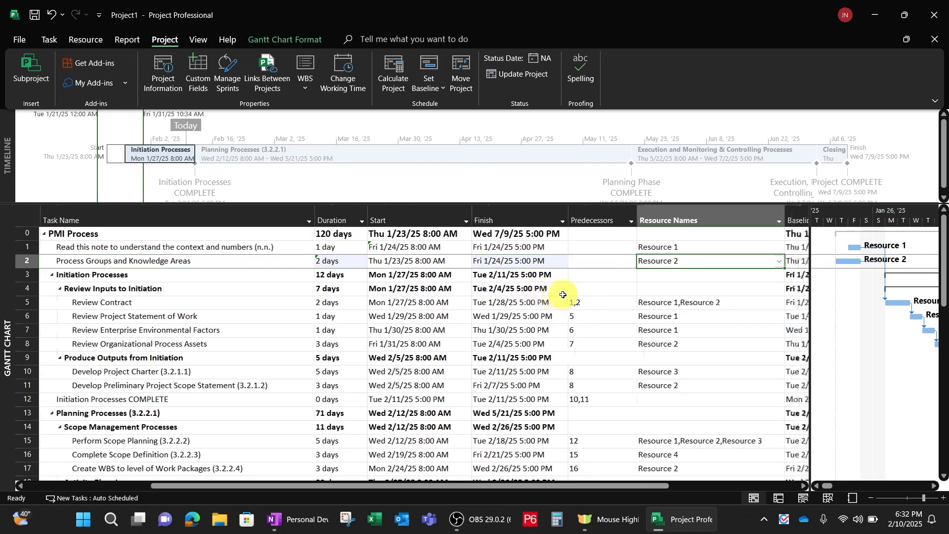
key("Right")
key("Right")
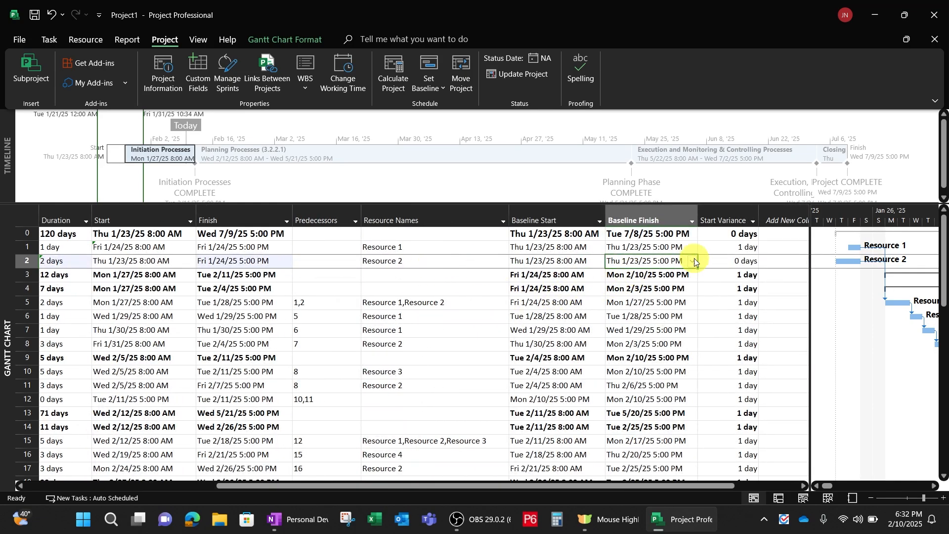
key("Right")
key("Right")
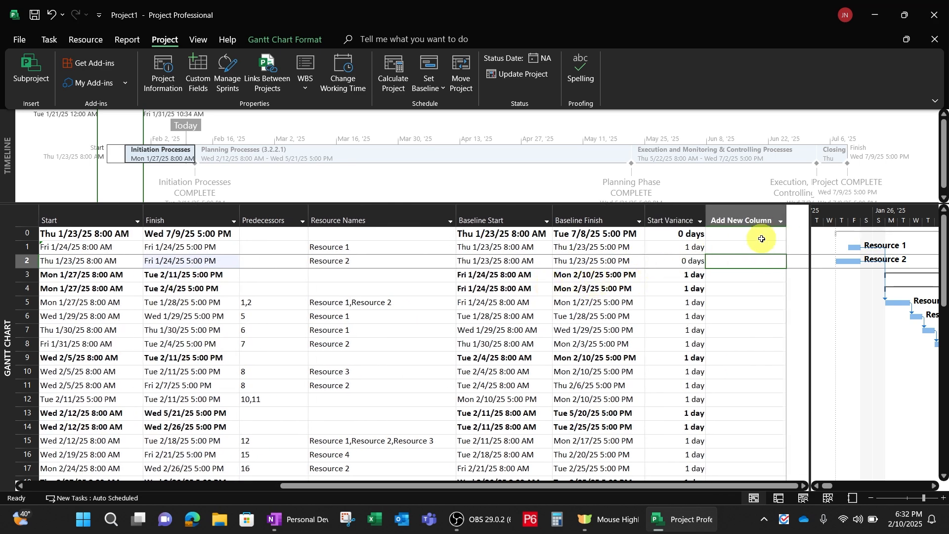
left_click(781, 221)
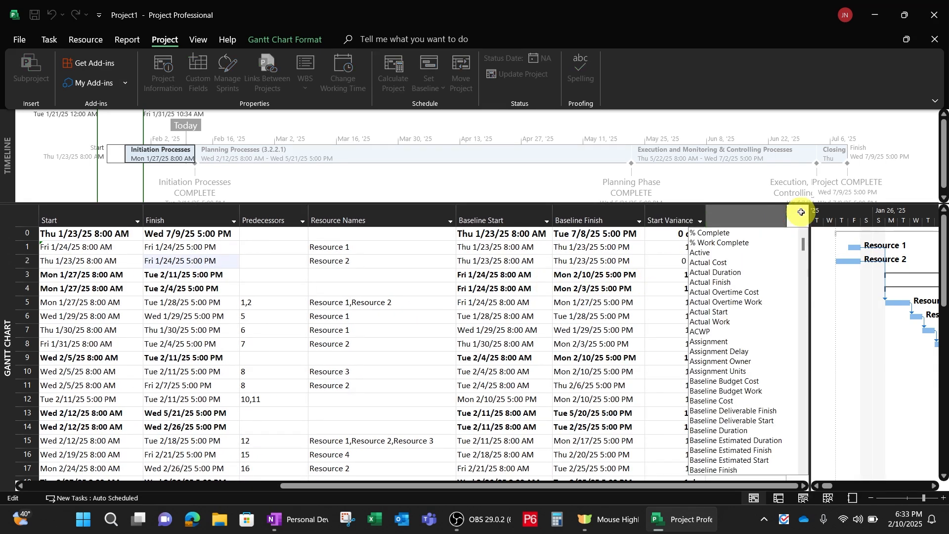
type("finish")
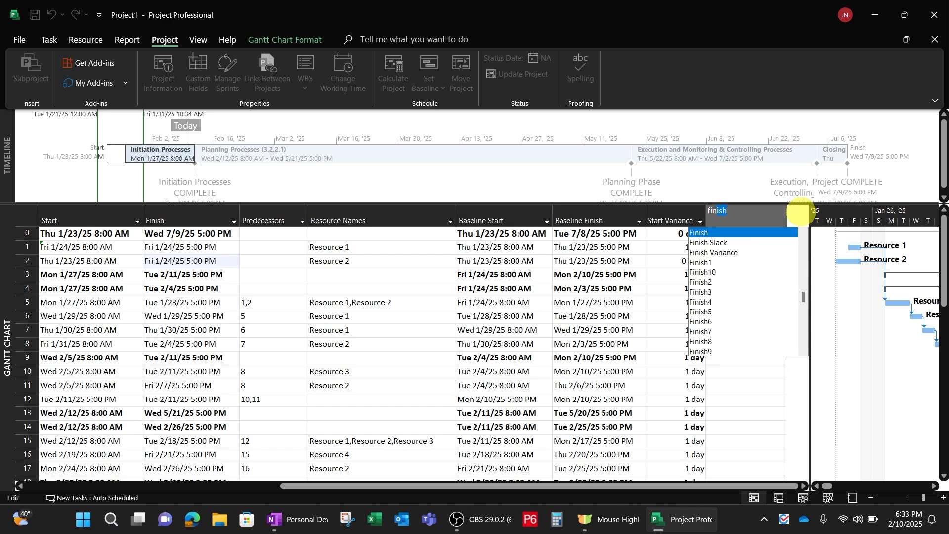
left_click(733, 253)
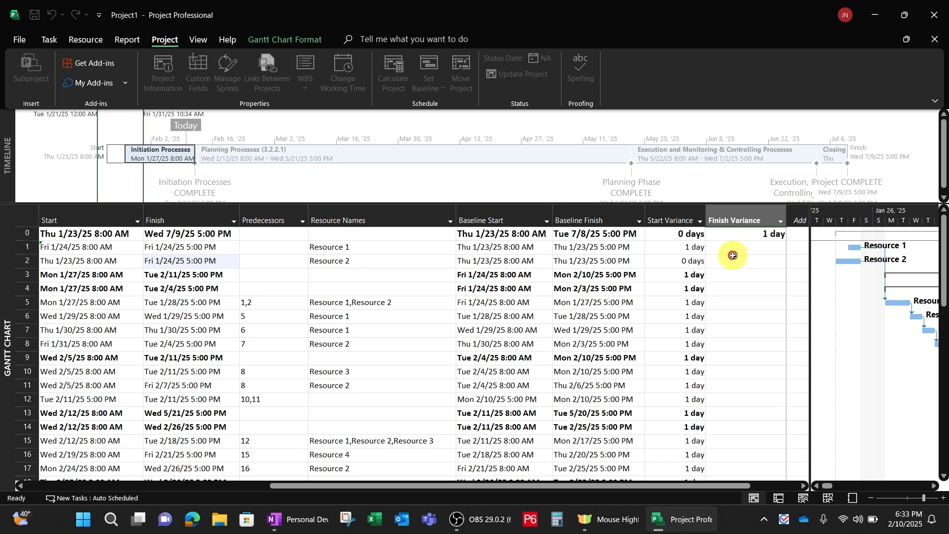
Widen the task table over the Gantt chart and add a narrow % Complete column after Finish Variance
left_click_drag(811, 284, 935, 265)
left_click(922, 221)
left_click(916, 232)
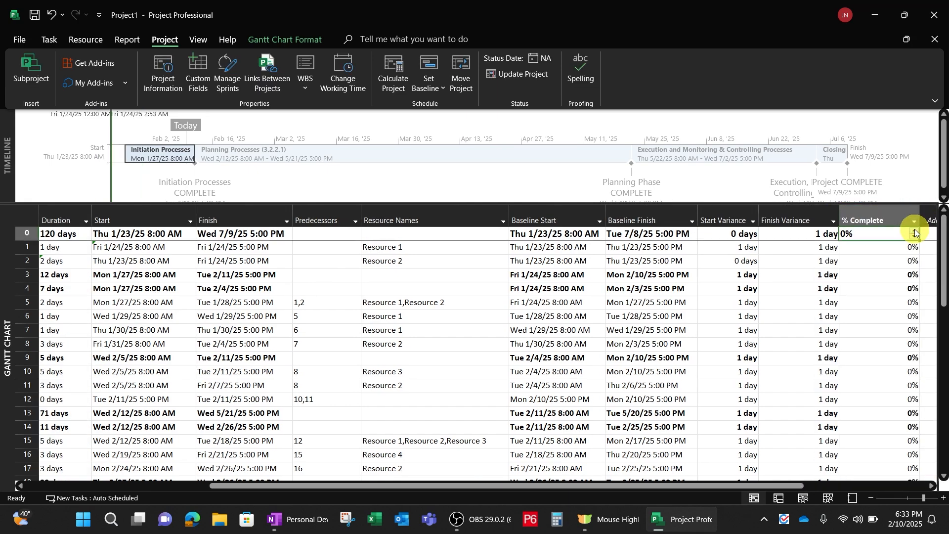
left_click(883, 303)
left_click_drag(922, 214, 867, 213)
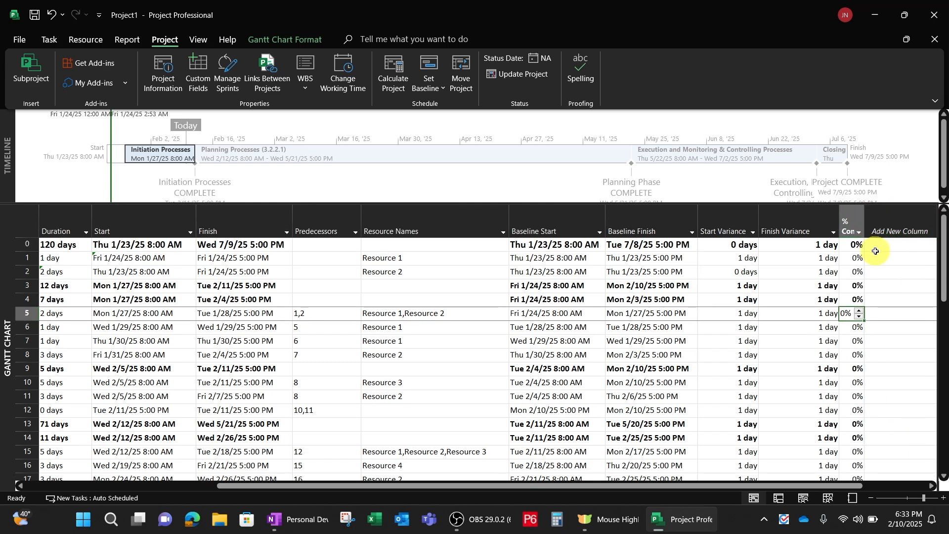
Look through the baseline fields available for a new column after % Complete, and close the list without adding one
left_click(911, 231)
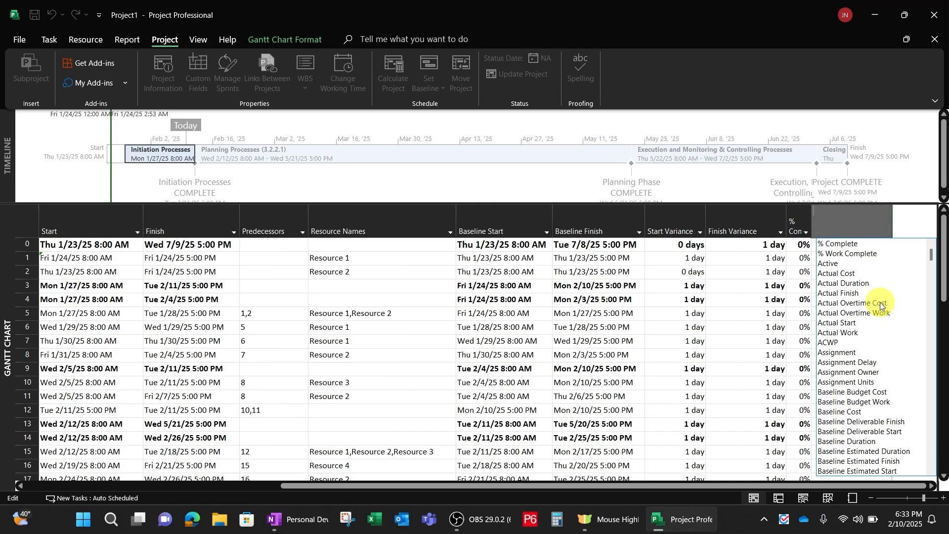
scroll(870, 373, "down", 3)
scroll(874, 379, "down", 2)
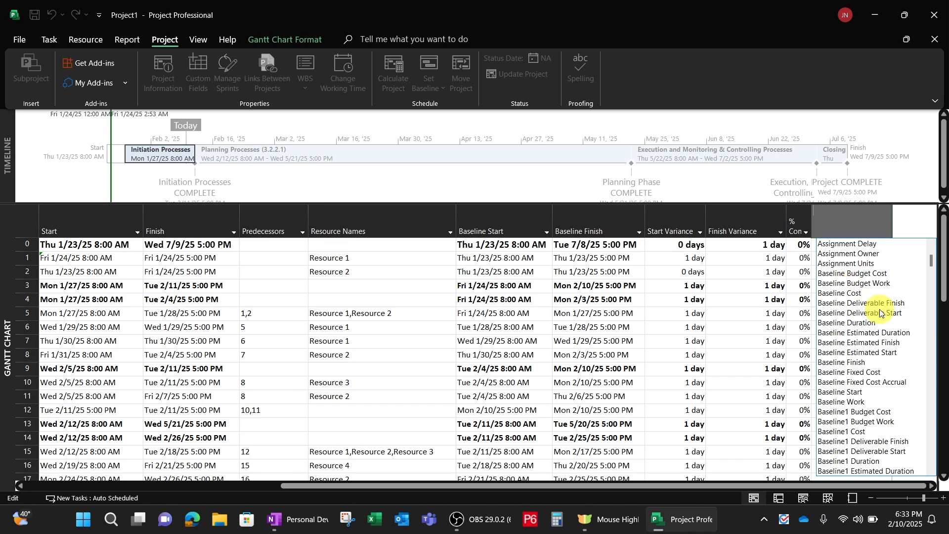
scroll(873, 317, "down", 3)
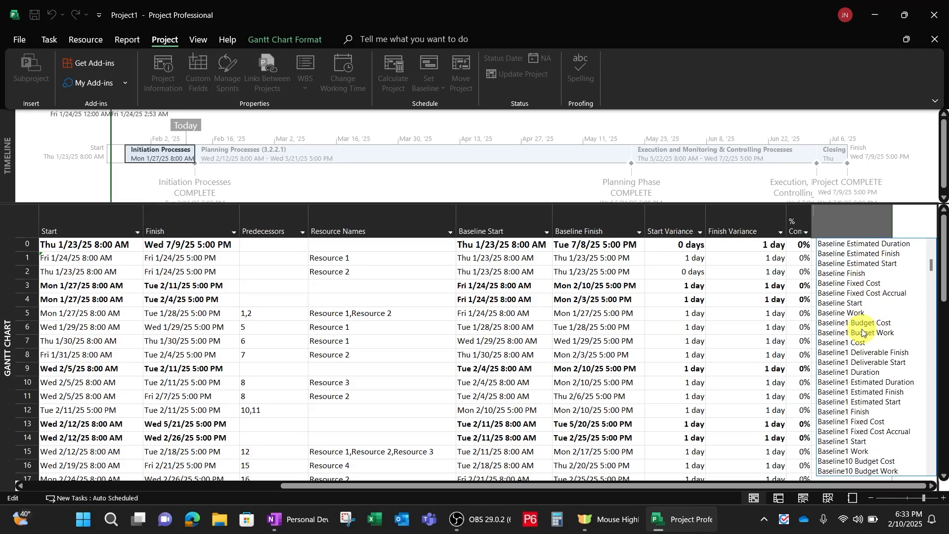
scroll(865, 328, "up", 1)
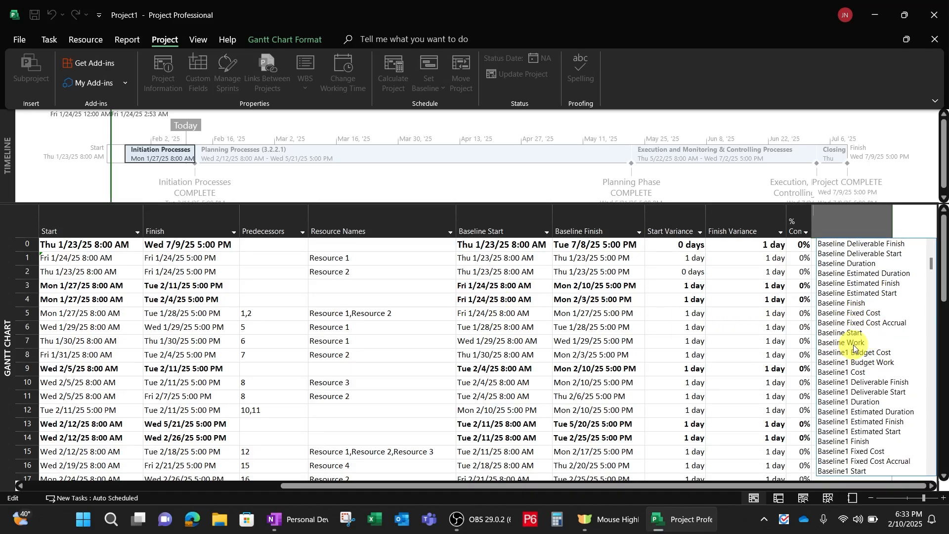
scroll(858, 330, "down", 1)
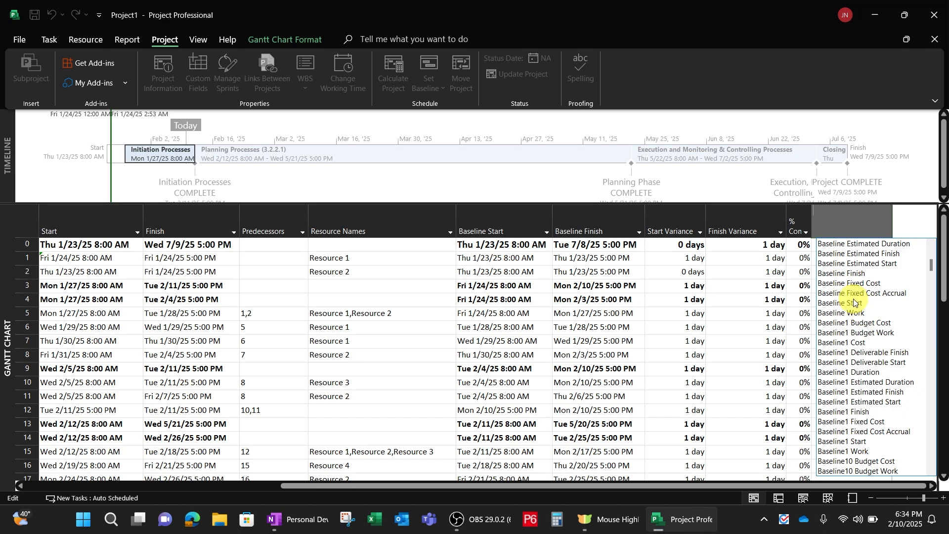
left_click(719, 285)
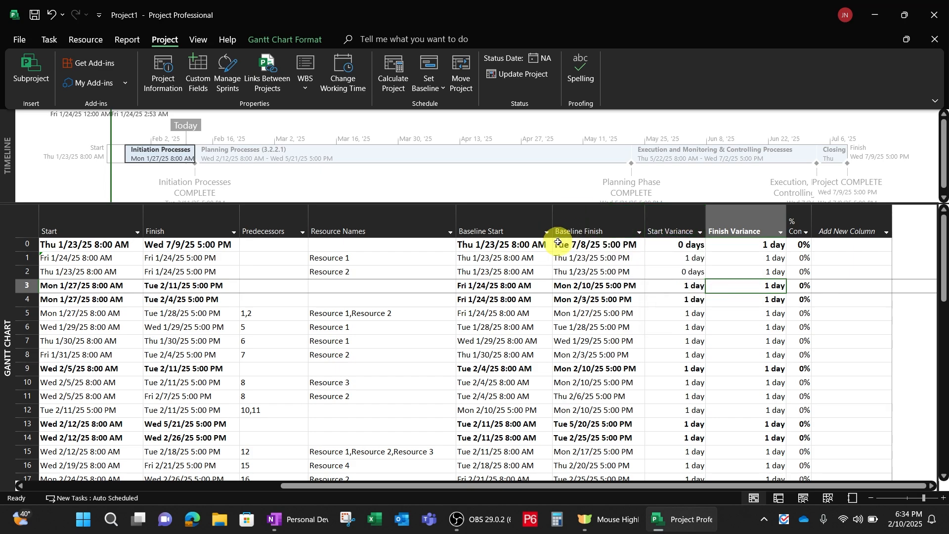
Review task 1's values from Duration through Baseline Finish, comparing scheduled with baseline dates, and check task 2's Baseline Finish
left_click(591, 259)
key("Left")
key("Left")
key("Left")
key("Left")
key("Left")
key("Left")
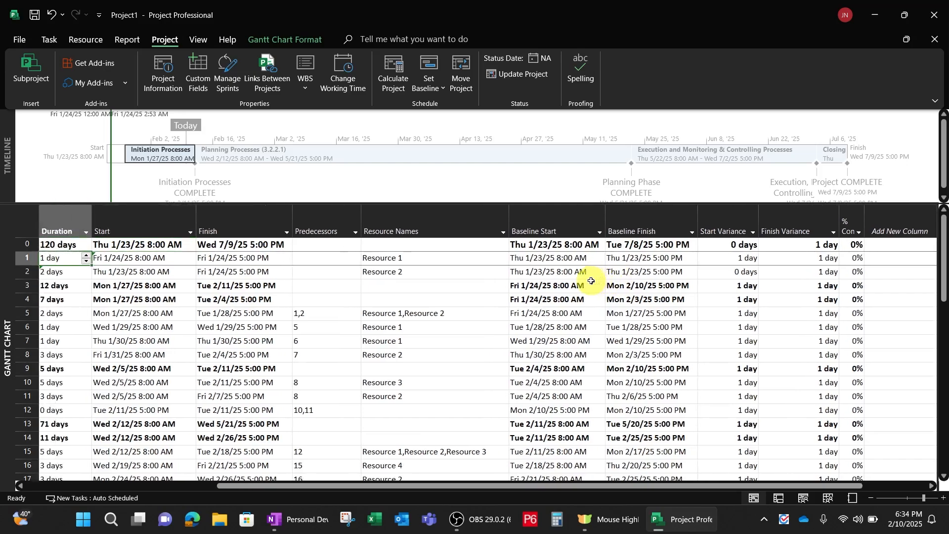
key("Right")
key("Right")
key("Right")
key("Right")
key("Right")
key("Right")
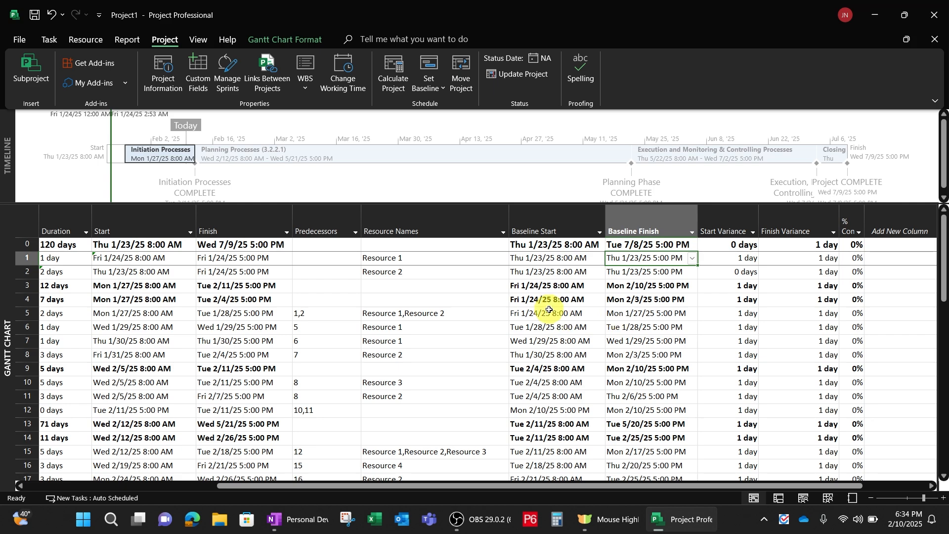
key("Down")
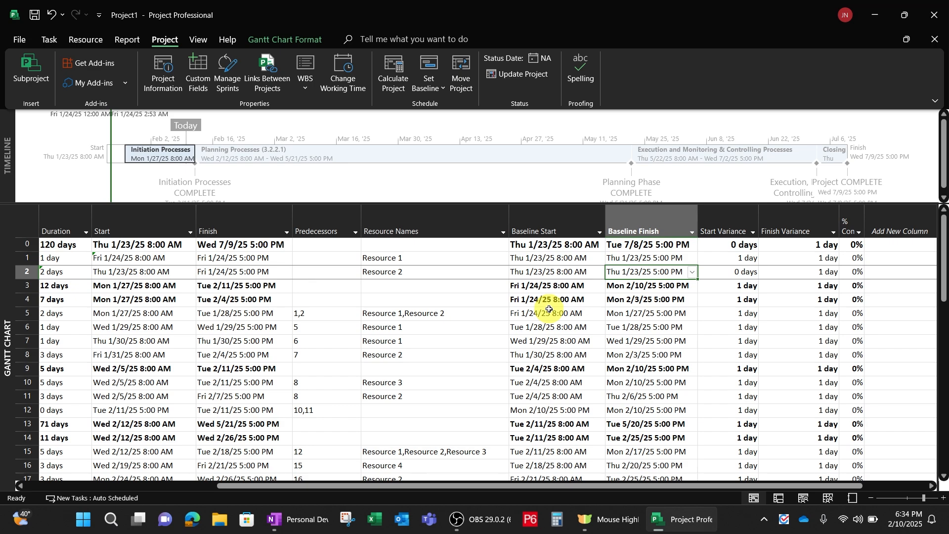
Remove the Finish Variance and Start Variance columns from the task table
left_click(801, 220)
key("Delete")
left_click(737, 218)
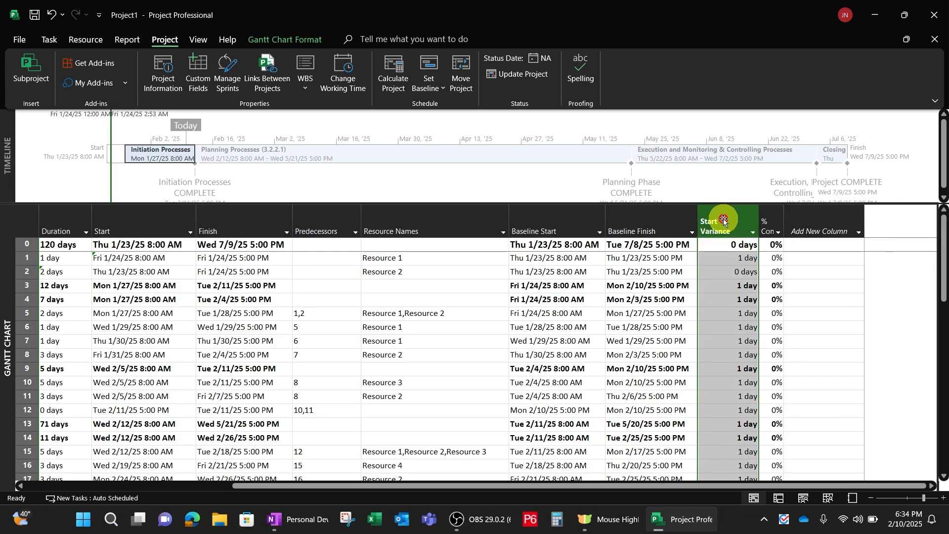
key("Delete")
Remove the Baseline Finish and Baseline Start columns from the task table and select task 2, "Process Groups and Knowledge Areas"
left_click(638, 216)
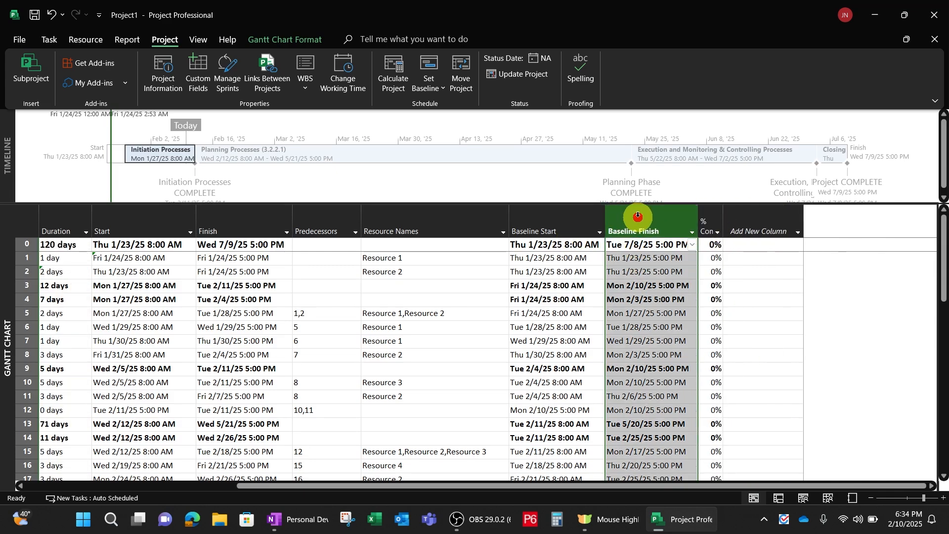
key("Delete")
key("Delete")
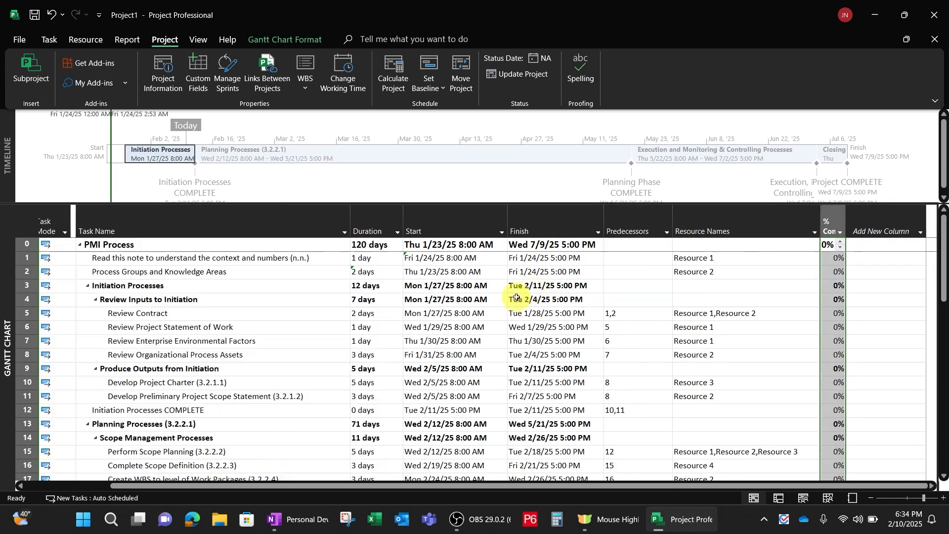
left_click(448, 285)
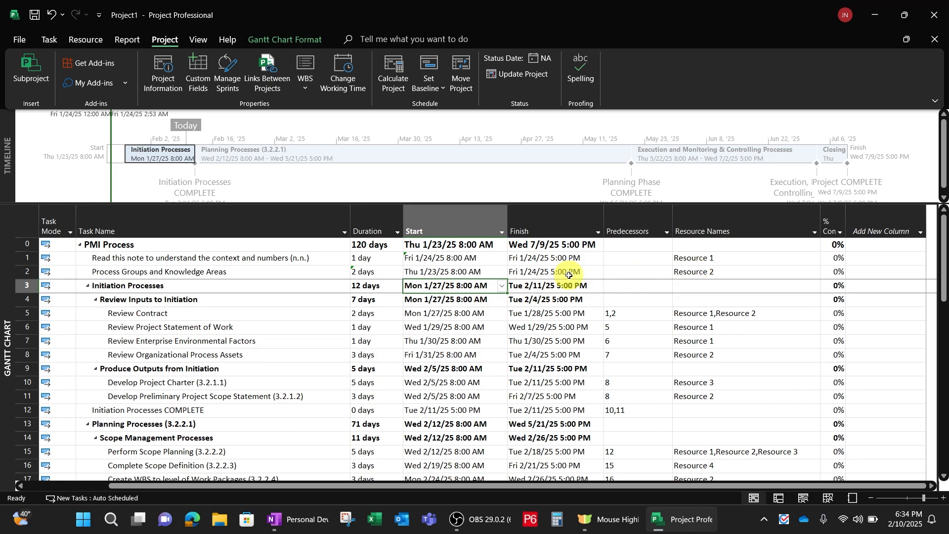
left_click(250, 271)
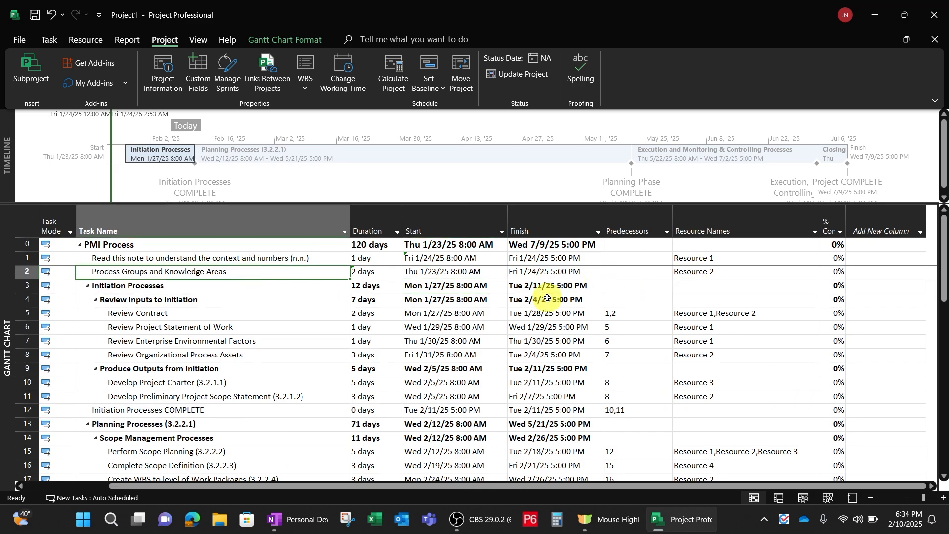